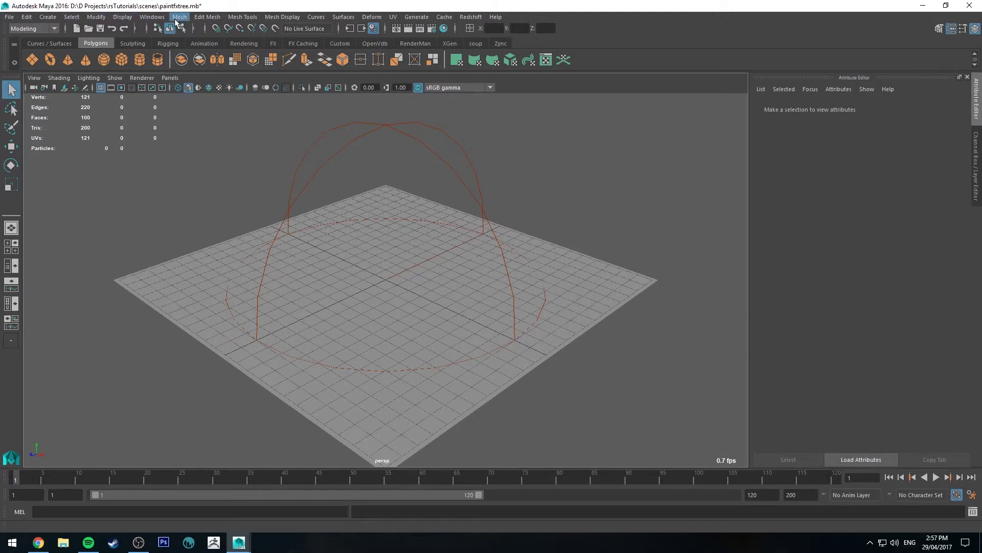
Load the oakWhiteLeafyMedium Paint Effects brush from the treesMesh folder of the Visor.
left_click(153, 17)
mouse_move(174, 53)
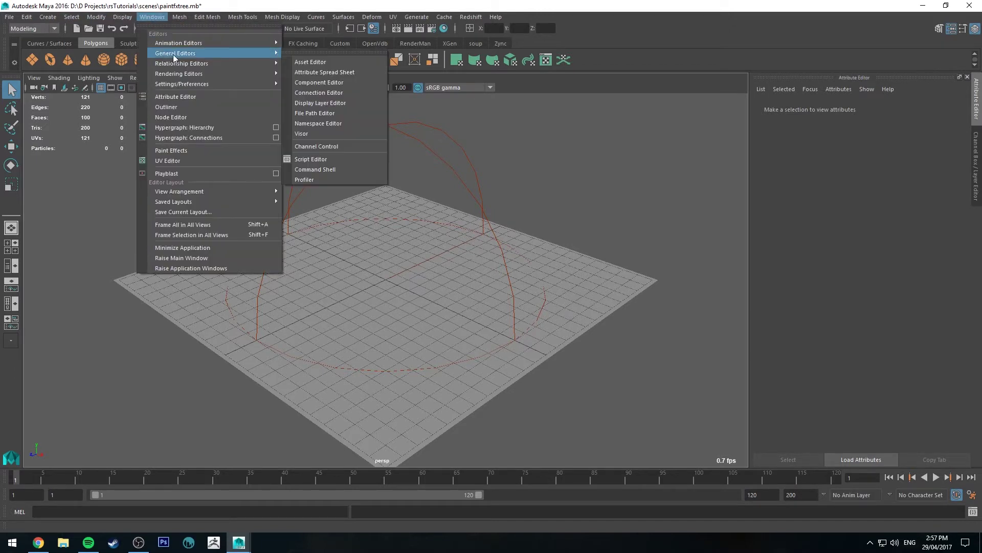
left_click(312, 132)
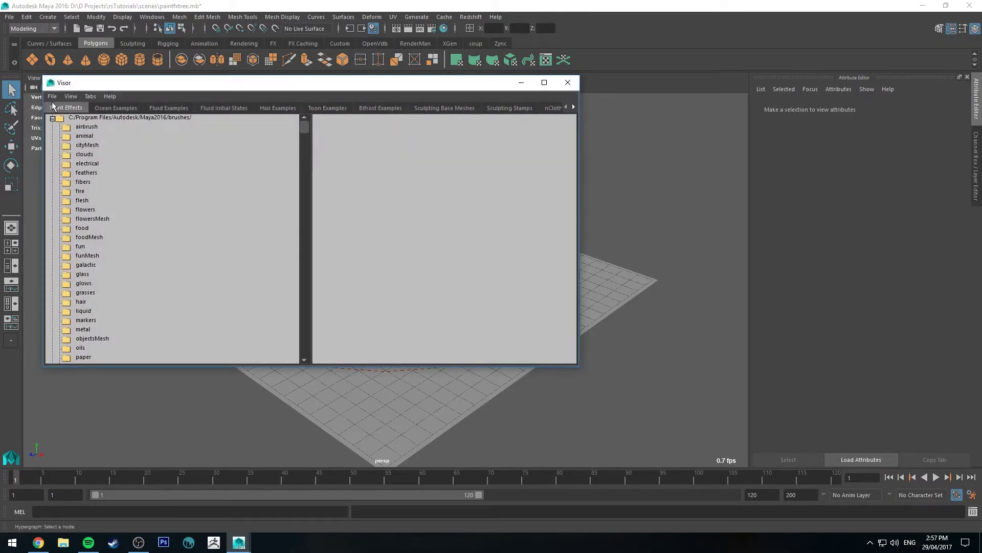
scroll(101, 254, "down", 5)
left_click(83, 297)
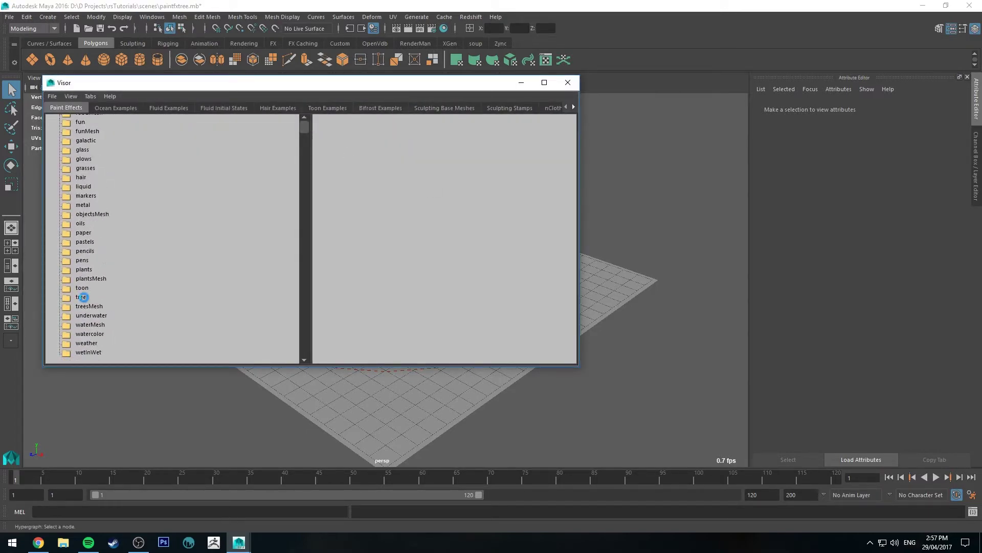
left_click(92, 307)
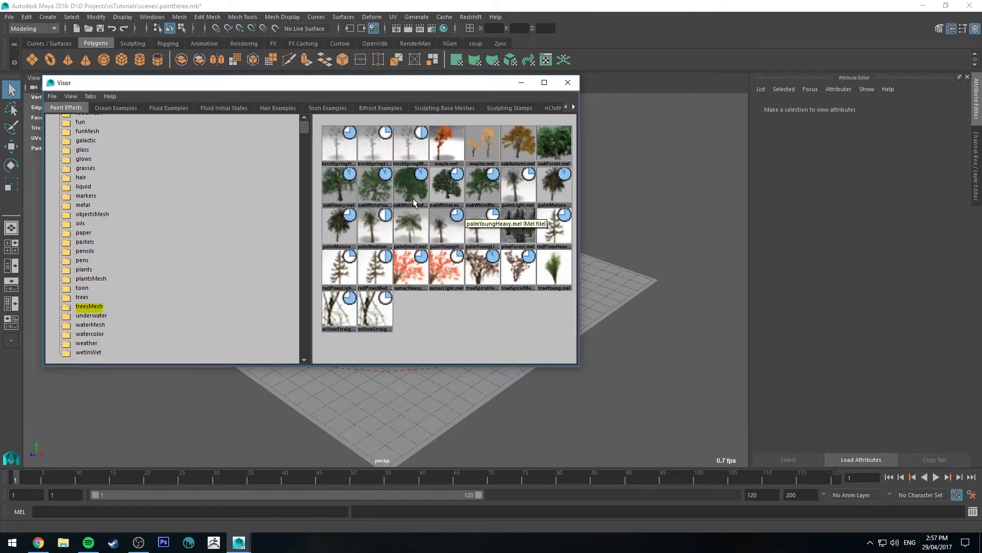
left_click(450, 192)
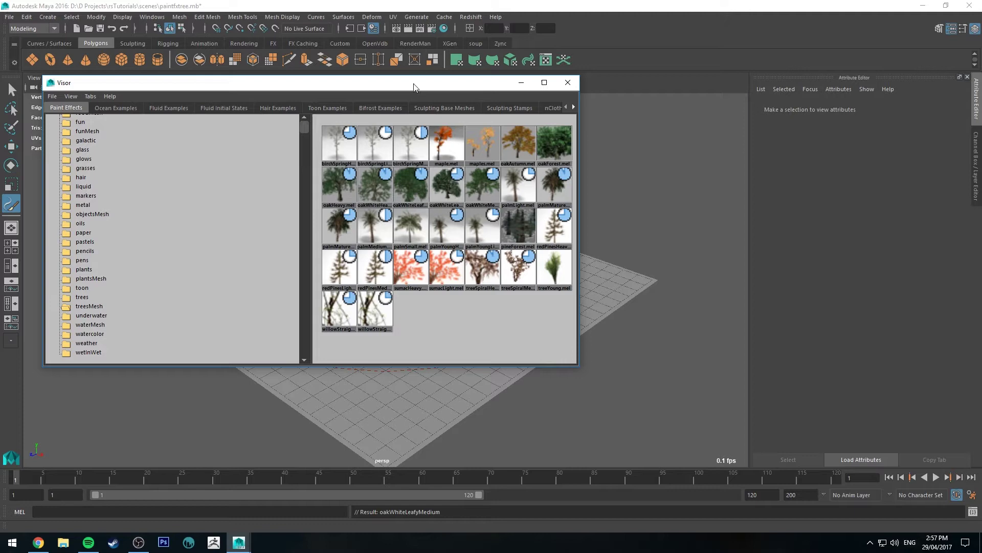
Paint one oak tree at the centre of the grid and close the Visor.
left_click_drag(416, 83, 768, 119)
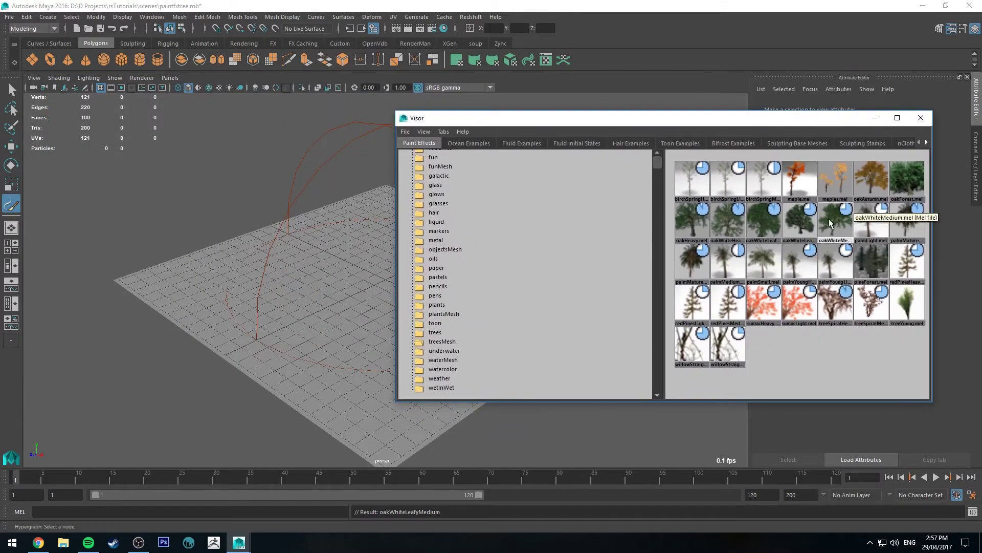
left_click_drag(495, 121, 556, 116)
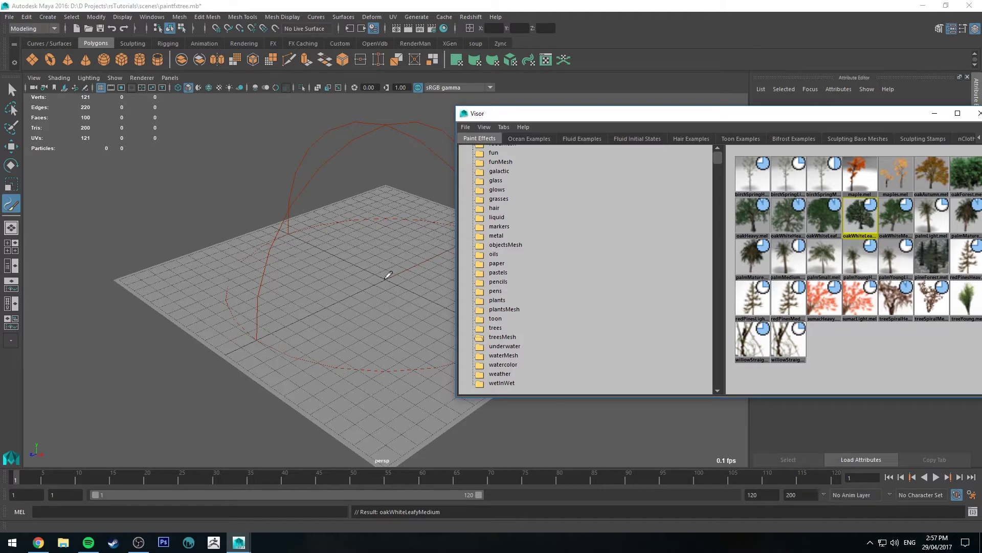
left_click(386, 277)
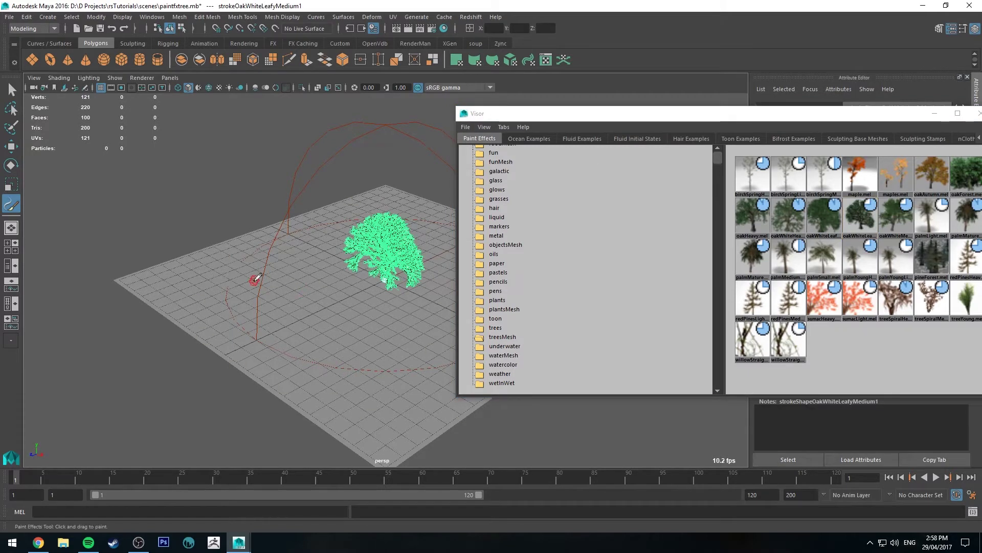
left_click_drag(840, 113, 593, 110)
left_click(735, 112)
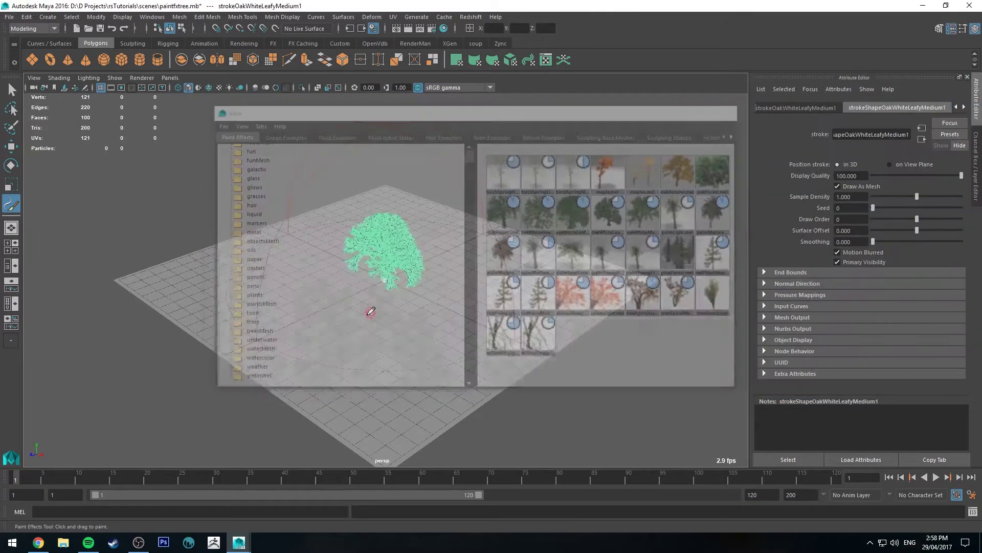
Select the painted oak tree and convert it from Paint Effects to polygons.
left_click_drag(326, 293, 389, 246, "alt")
right_click_drag(389, 245, 653, 410, "alt")
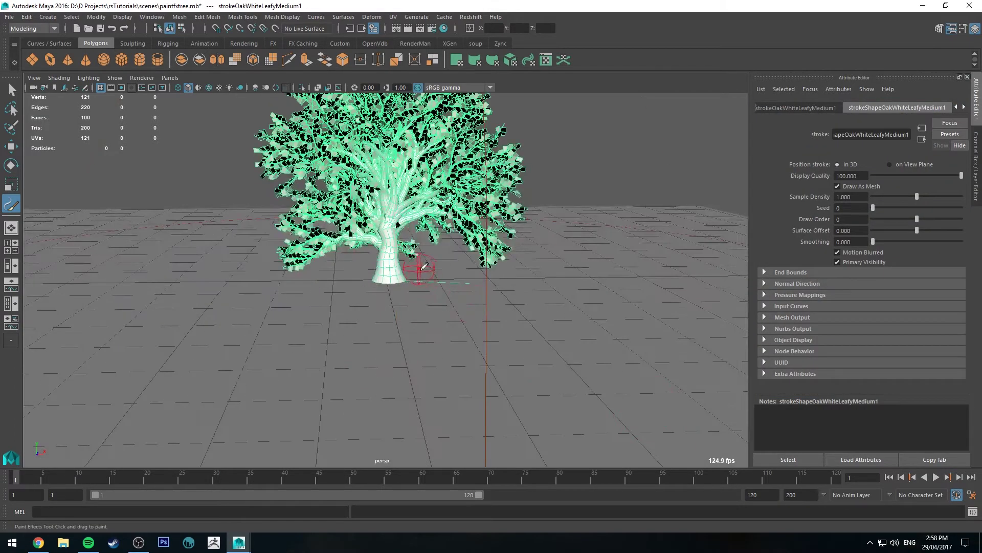
middle_click_drag(424, 266, 452, 331, "alt")
key("q")
left_click(559, 185)
mouse_move(350, 211)
left_mouse_down("alt")
mouse_move(325, 235)
mouse_move(348, 235)
mouse_move(345, 243)
left_mouse_up("alt")
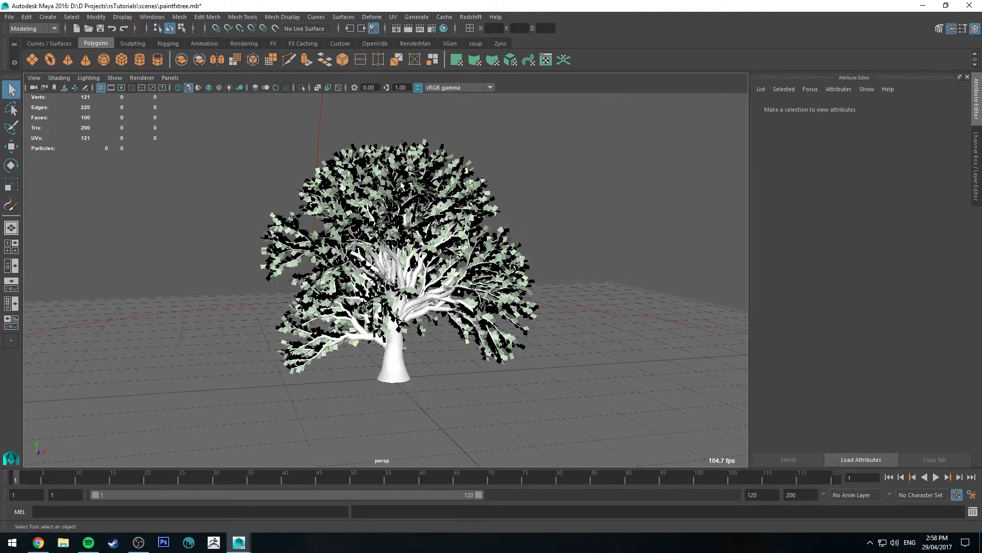
left_click(389, 253)
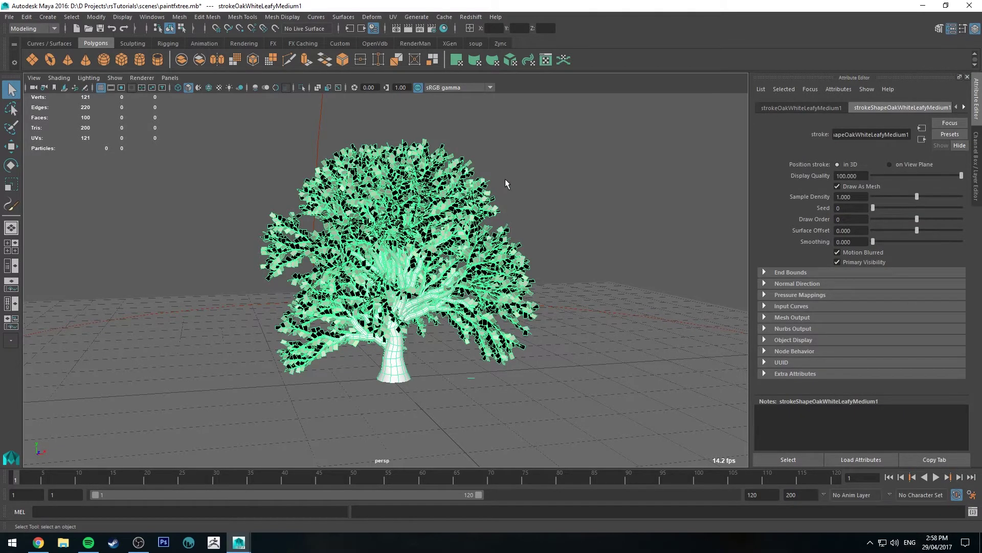
left_click(102, 18)
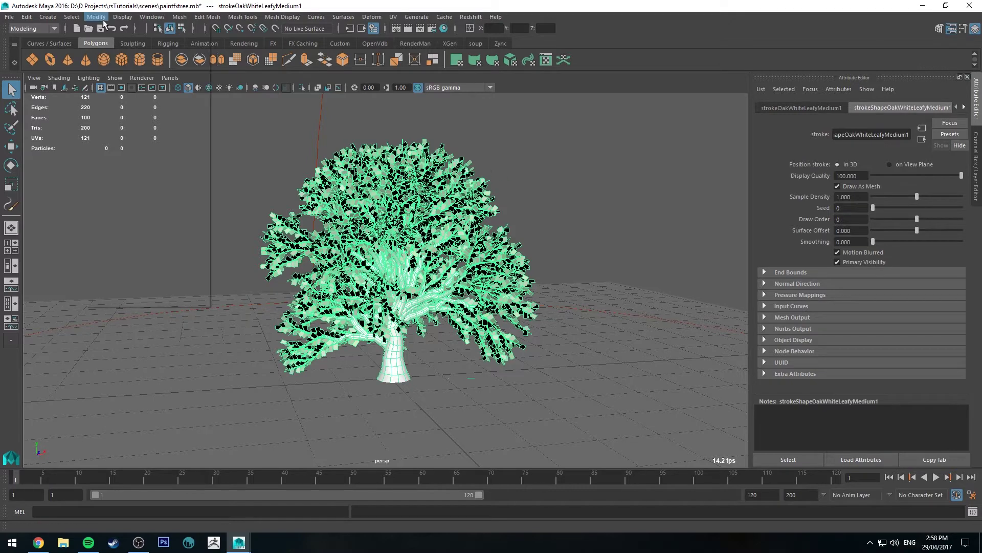
mouse_move(133, 256)
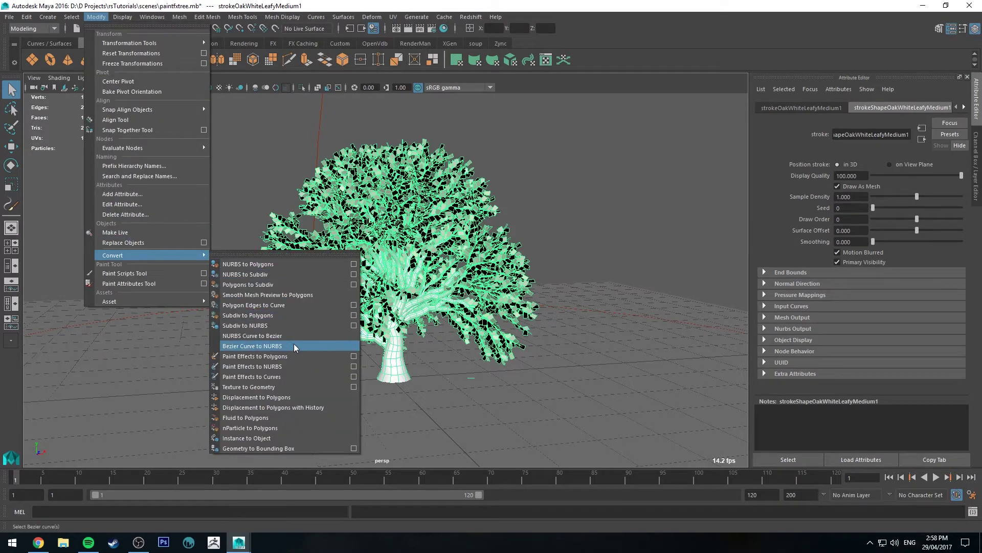
left_click(302, 355)
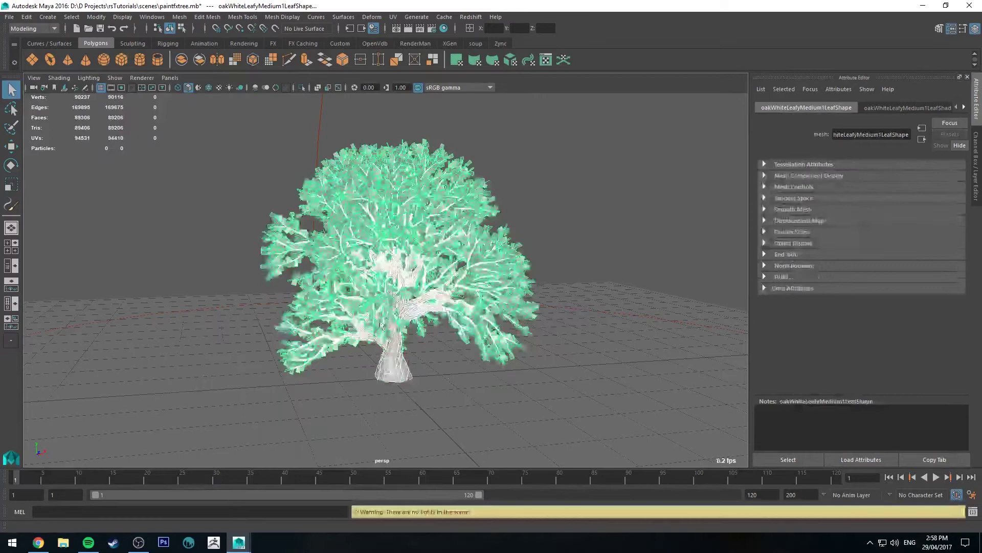
Inspect the converted tree's trunk and leaf meshes by selecting each one separately.
left_click(397, 358)
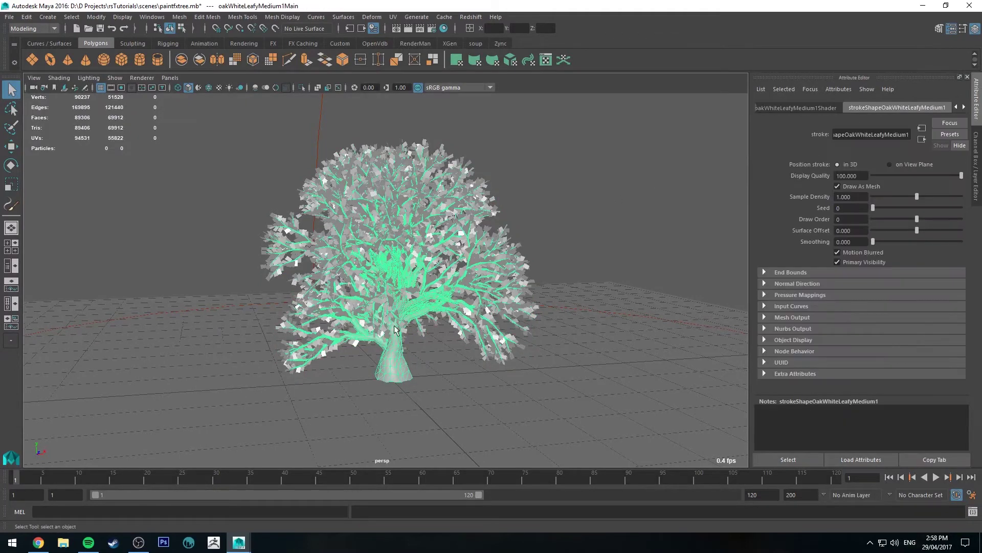
left_click(416, 171)
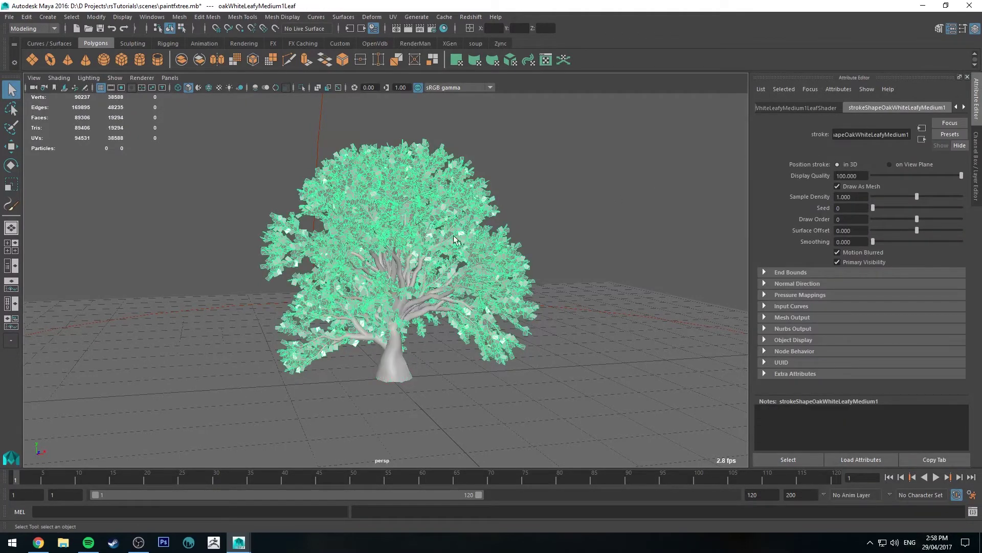
left_click(575, 204)
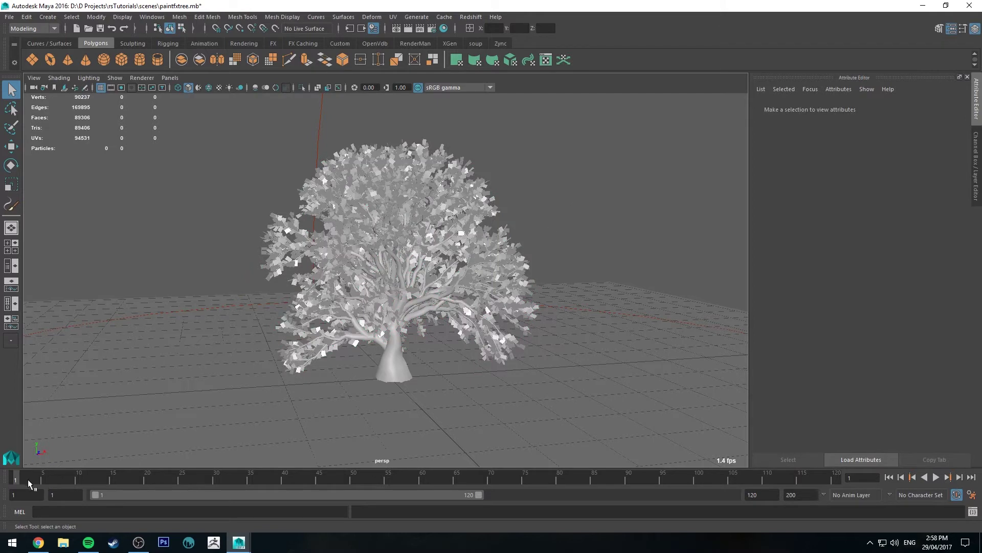
mouse_move(31, 481)
left_mouse_down()
mouse_move(194, 481)
mouse_move(13, 475)
left_mouse_up()
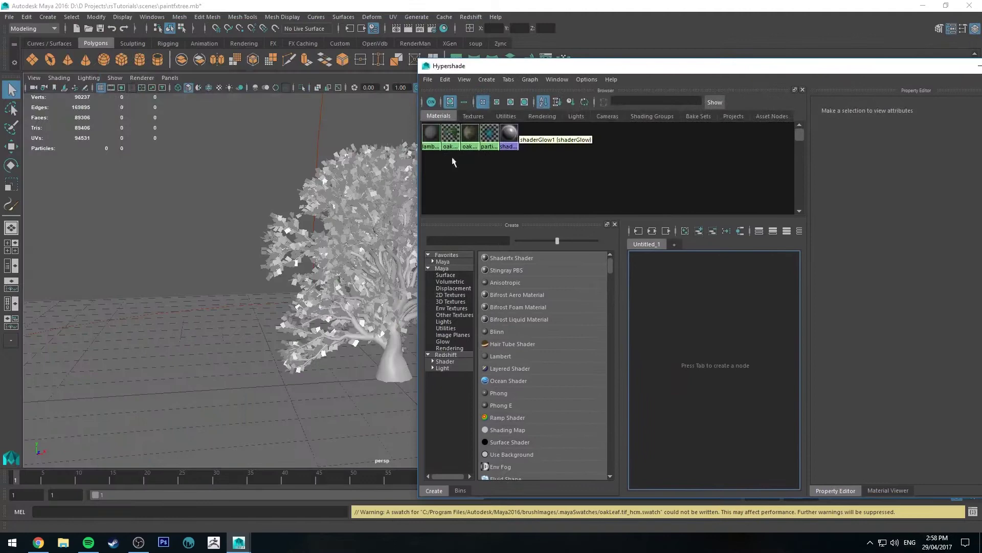
Graph the leaf mesh's shading network with its input and output connections in a maximized Hypershade.
left_click(651, 231)
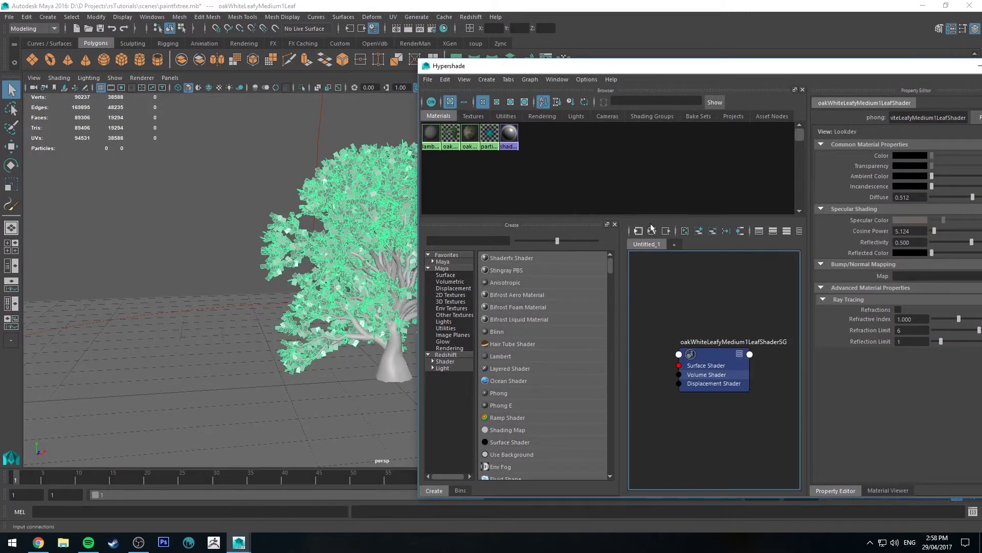
left_click_drag(741, 68, 622, 70)
double_click(622, 71)
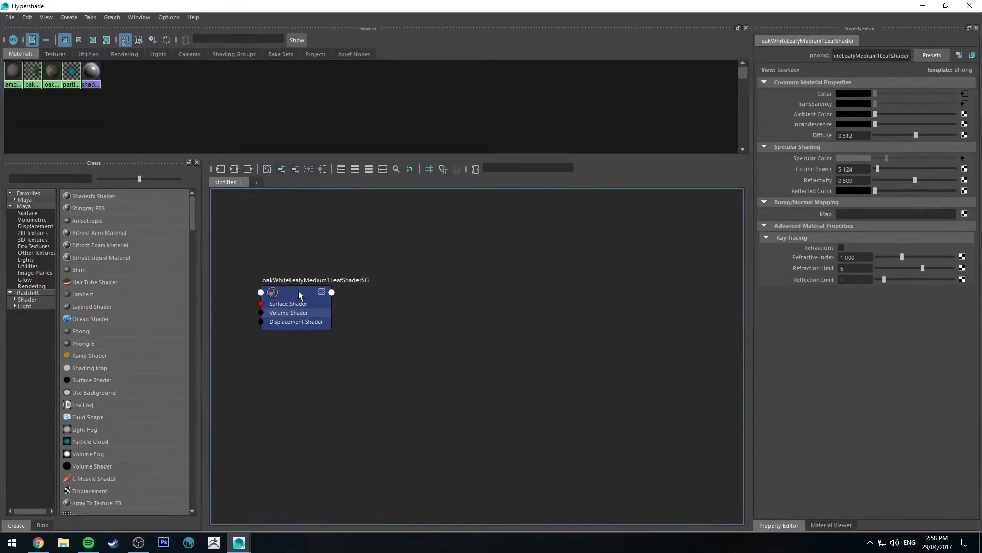
left_click(300, 299)
left_click(234, 169)
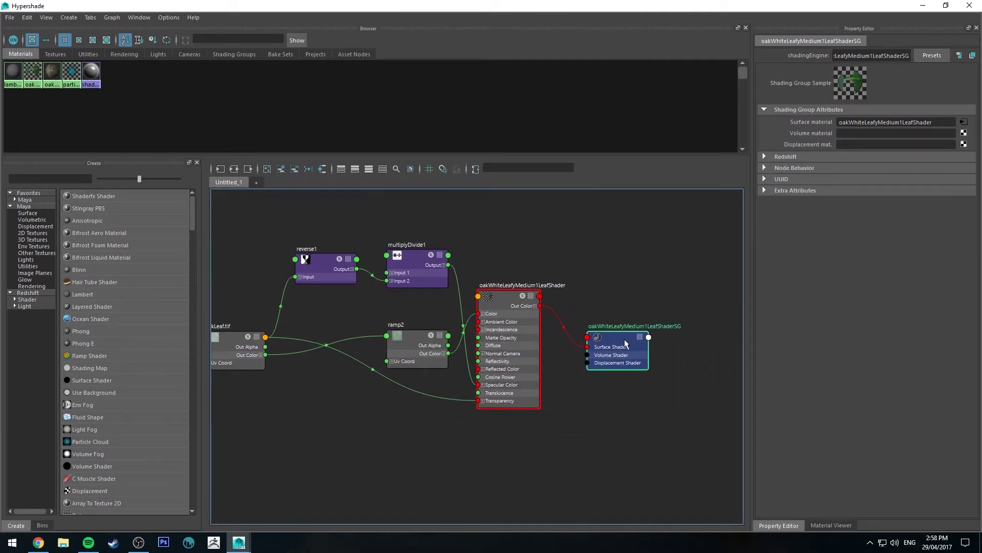
Create a RedshiftMaterial node below the existing leaf shader in the node graph.
key("Tab")
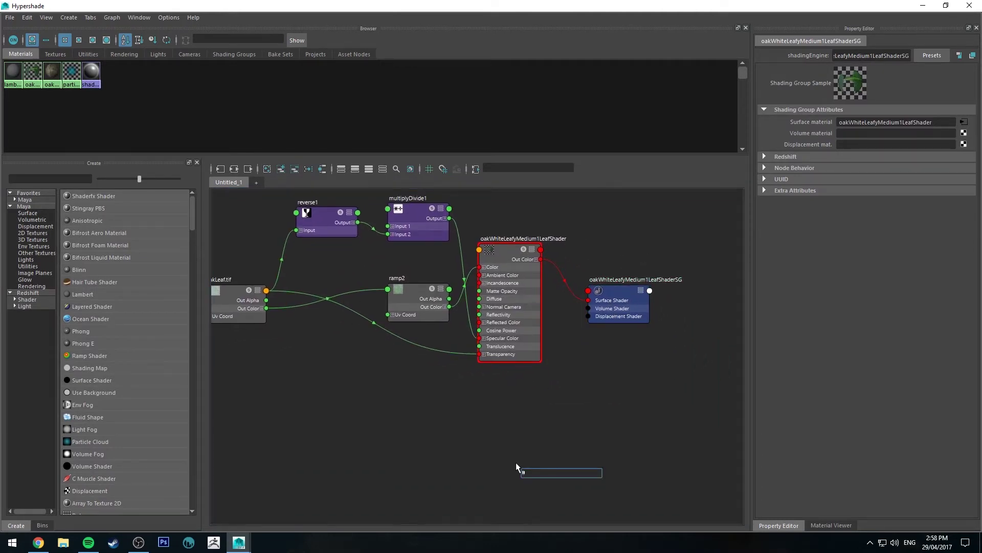
type("Redshif")
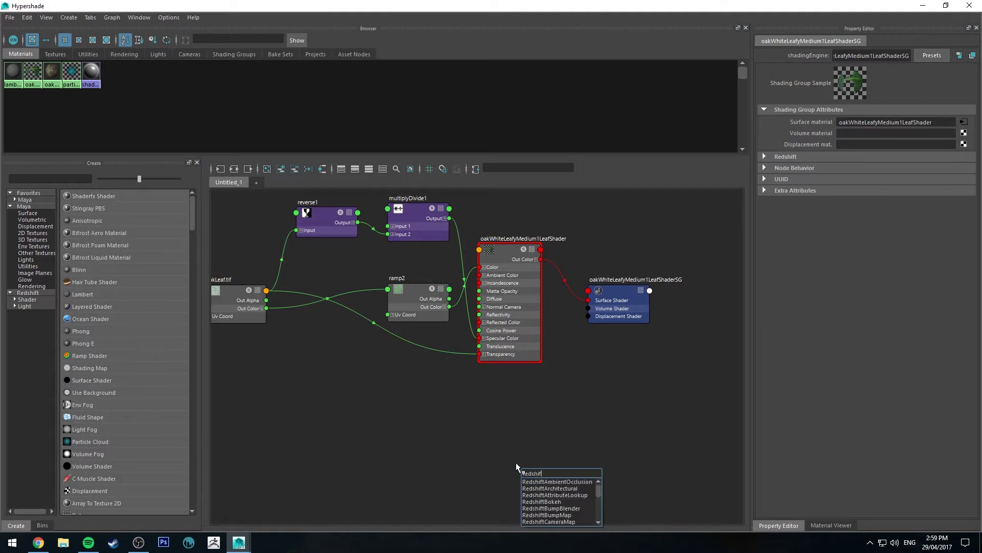
type("tMaterial")
key("Return")
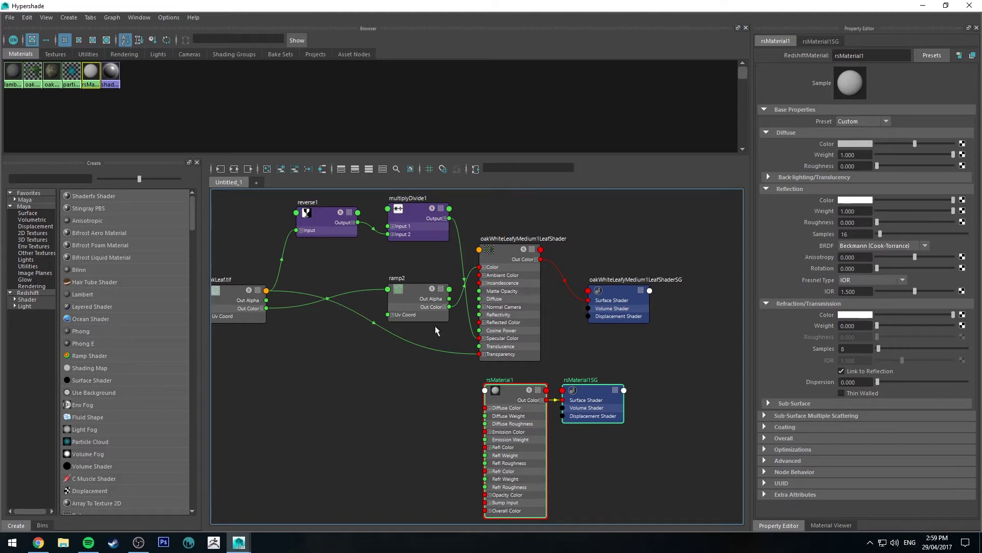
Move the ramp2 node down and reroute its Out Color from the old leaf shader to the Redshift material's Diffuse Color.
middle_click_drag(385, 385, 423, 369, "alt")
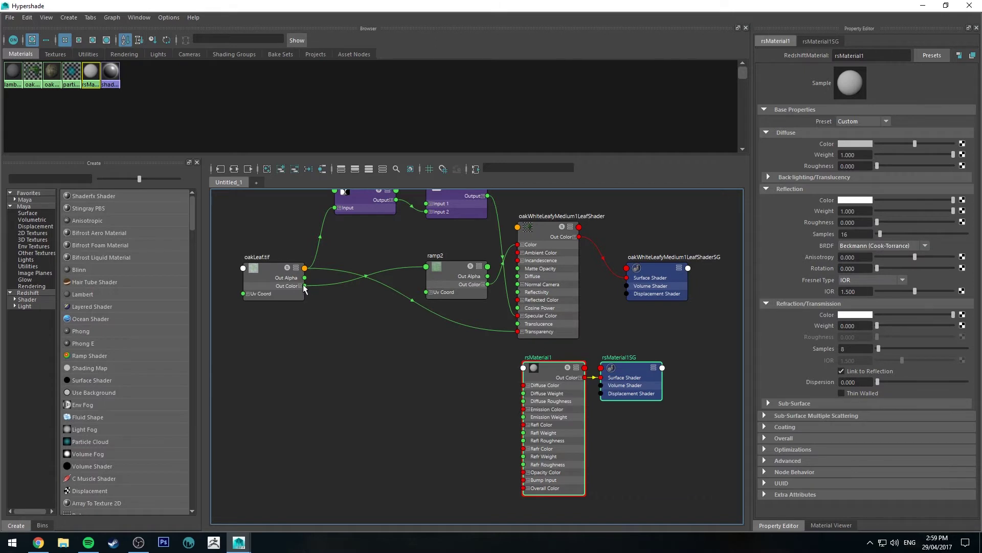
left_click_drag(304, 286, 427, 377)
left_click_drag(453, 286, 372, 377)
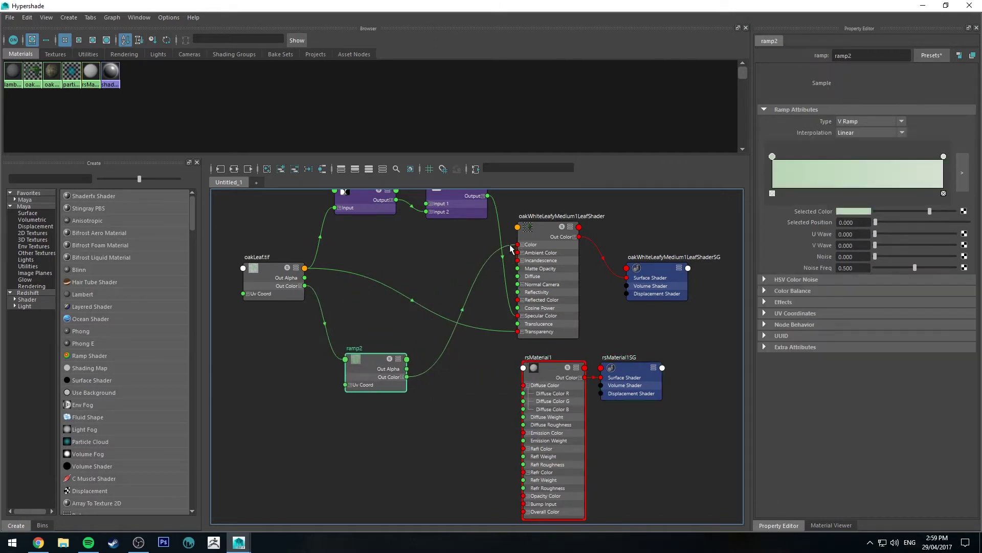
left_click_drag(510, 249, 523, 385)
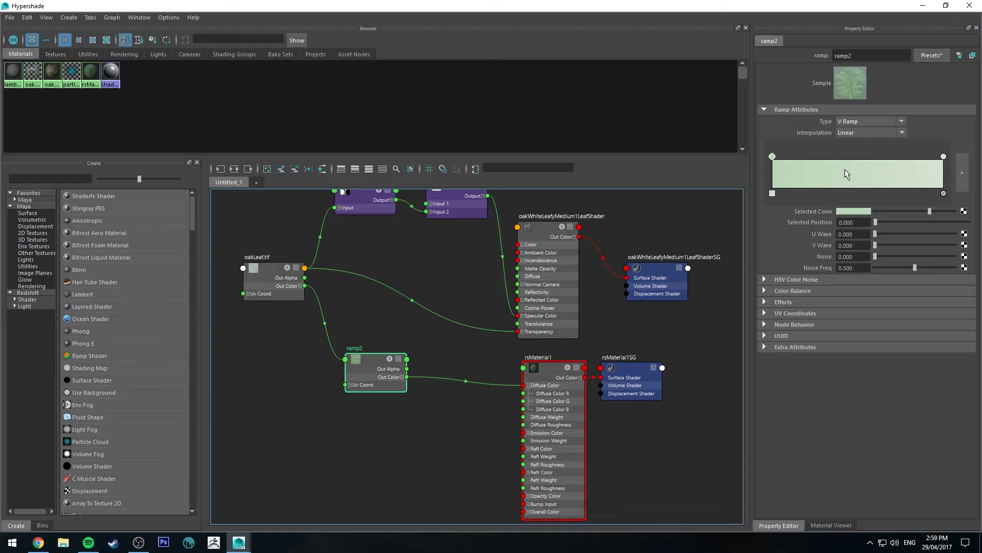
Reroute the multiplyDivide1 output to the Redshift material's Refl Color and disconnect the leaf texture from the old shader's Transparency.
middle_click_drag(402, 270, 368, 302, "alt")
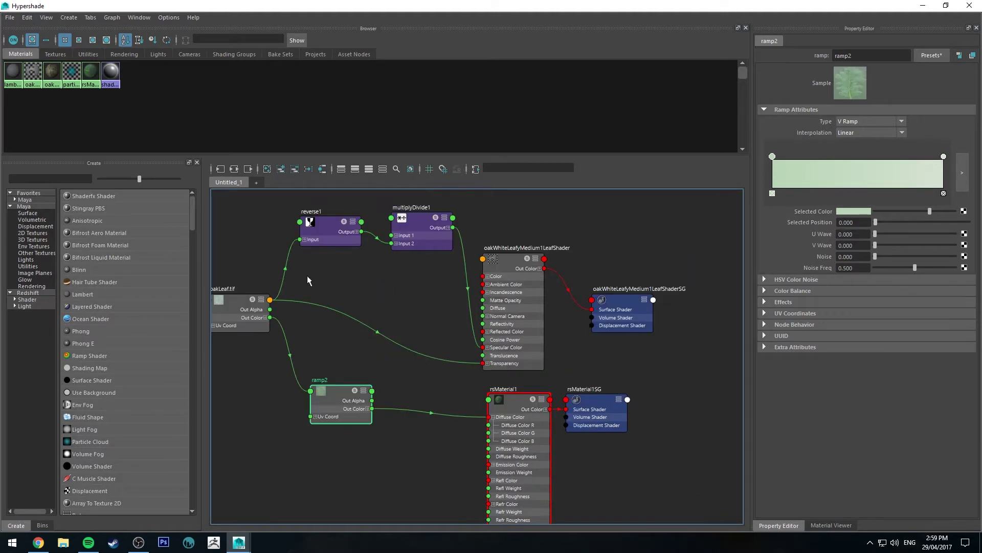
left_click_drag(316, 265, 426, 214)
left_click_drag(420, 222, 409, 268)
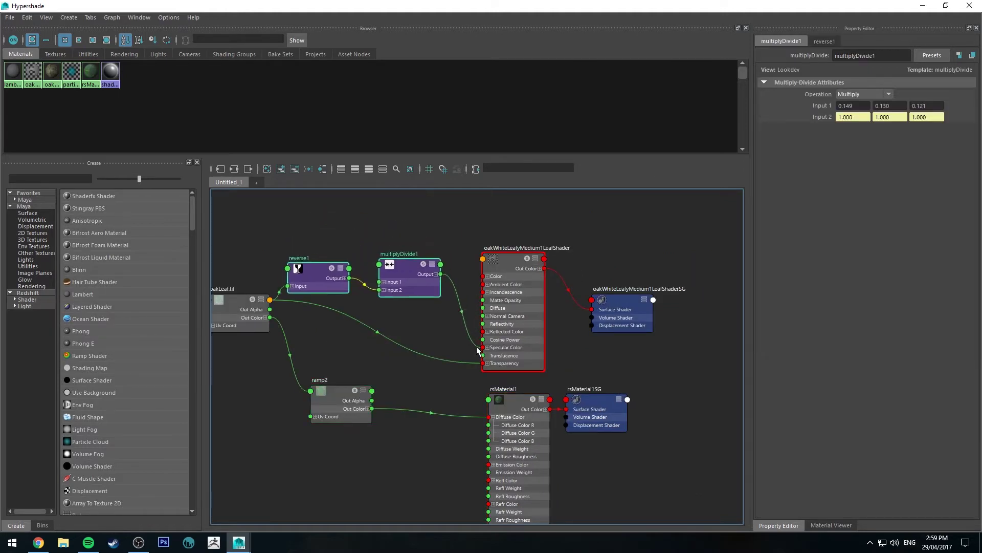
left_click_drag(477, 350, 490, 480)
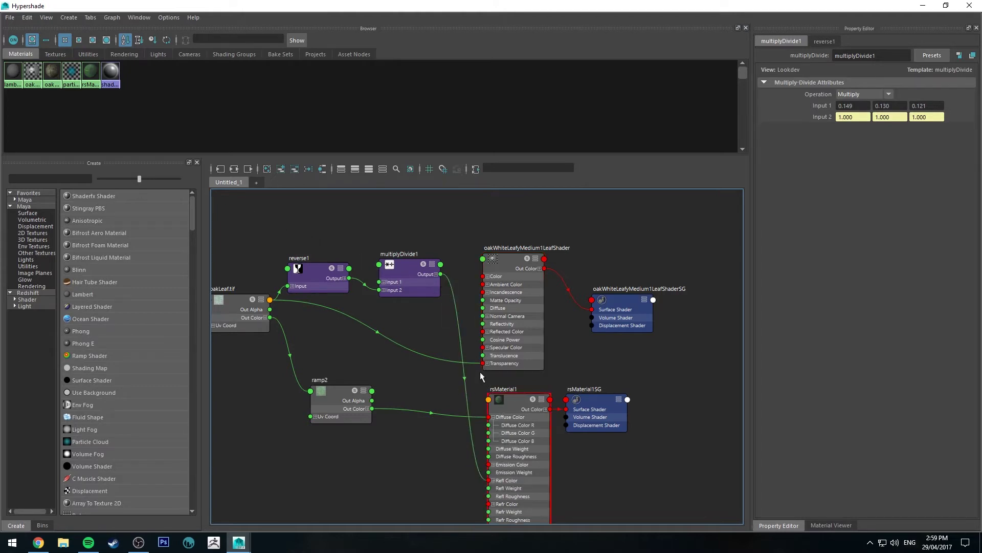
left_click_drag(475, 363, 435, 360)
middle_click_drag(406, 359, 477, 313, "alt")
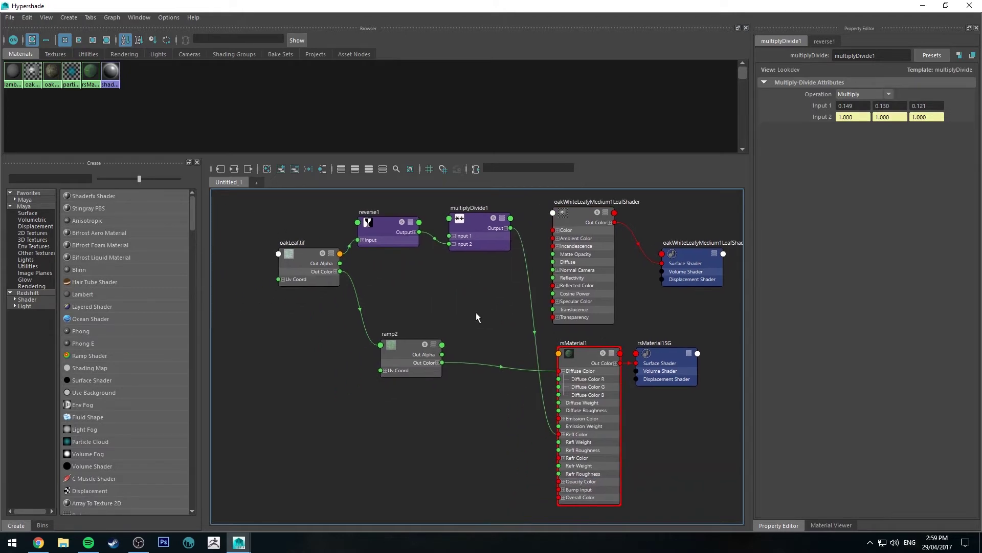
Move the leaf texture nodes down beside the Redshift material and delete the old leaf shader with its shading group.
left_click_drag(290, 212, 461, 408)
left_click_drag(473, 244, 470, 375)
middle_click_drag(467, 292, 333, 287, "alt")
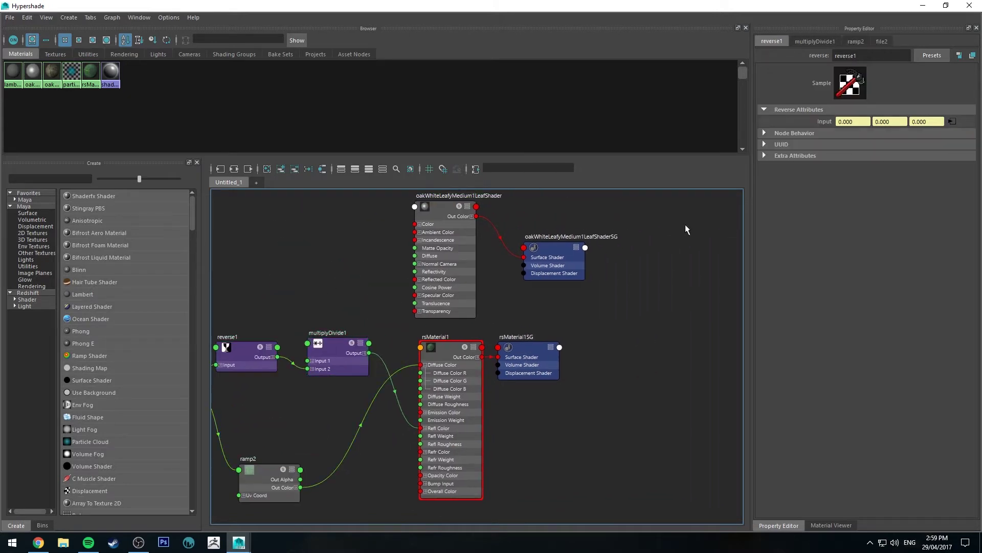
left_click_drag(654, 198, 415, 247)
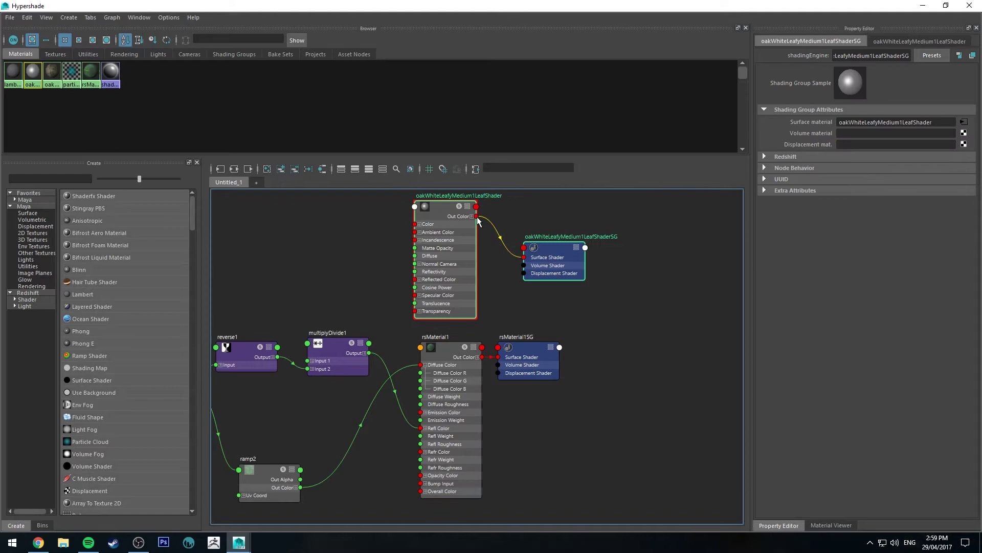
key("Delete")
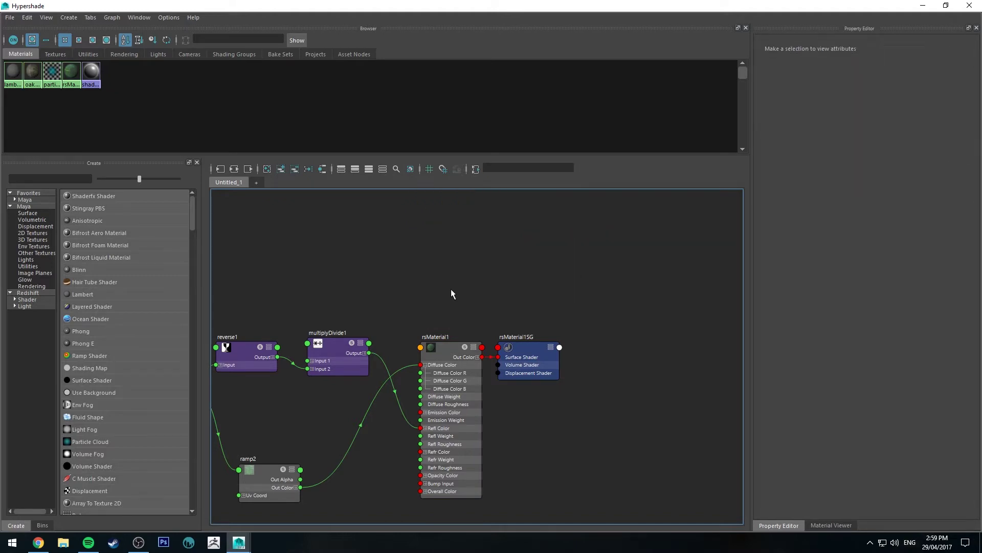
Assign the Redshift leaf material to the tree's leaf mesh and minimize the Hypershade window.
middle_click_drag(421, 288, 511, 270, "alt")
left_click_drag(839, 8, 860, 82)
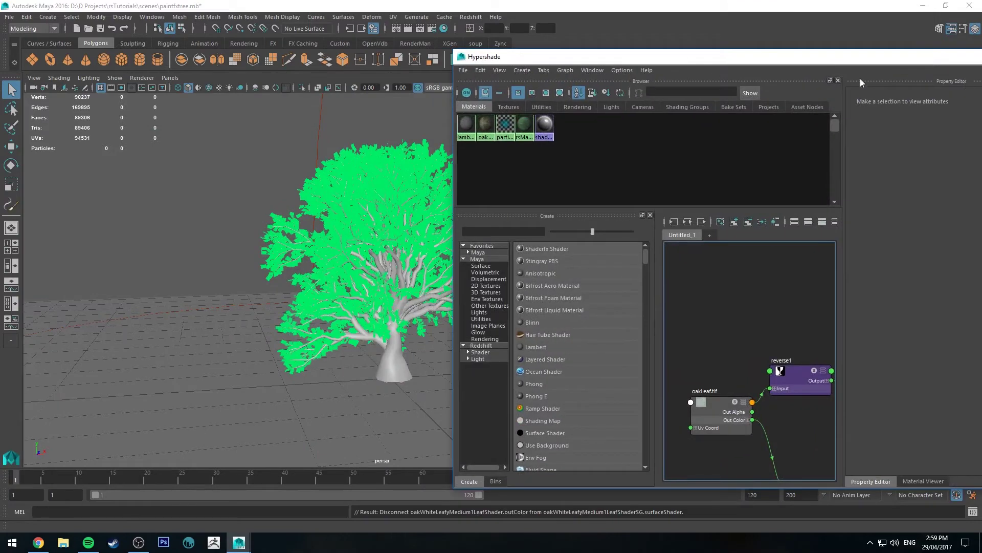
left_click(395, 158)
middle_click_drag(756, 317, 541, 214, "alt")
right_click(777, 264)
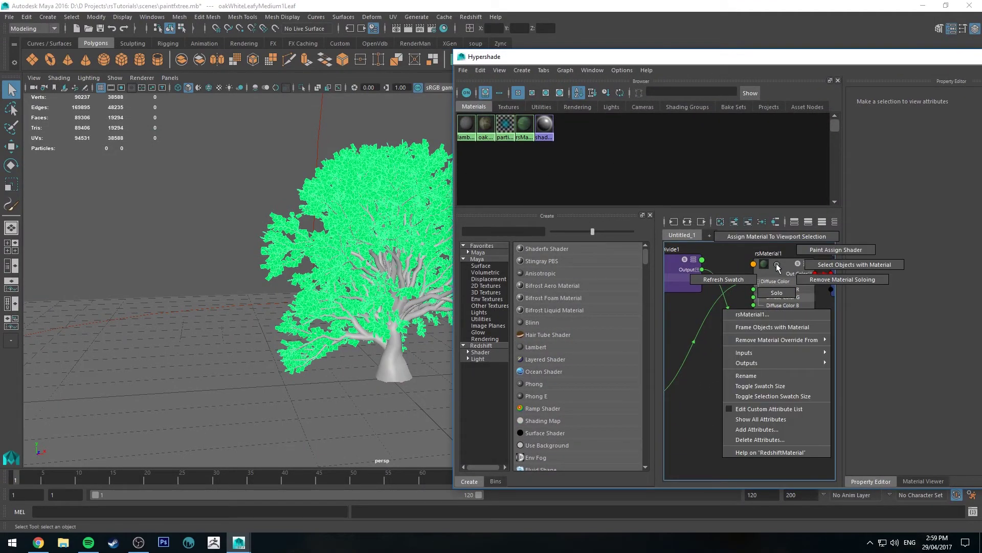
left_click(777, 236)
left_click_drag(812, 56, 600, 68)
left_click(803, 68)
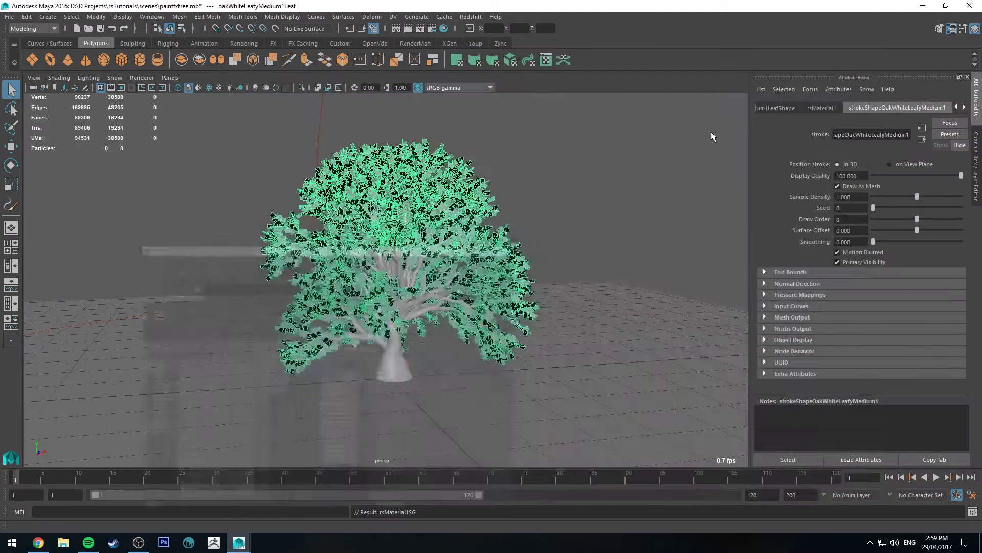
Run a Redshift IPR render to examine the tree's leaves up close, and stop it after the inspection.
left_click_drag(534, 187, 402, 150, "alt")
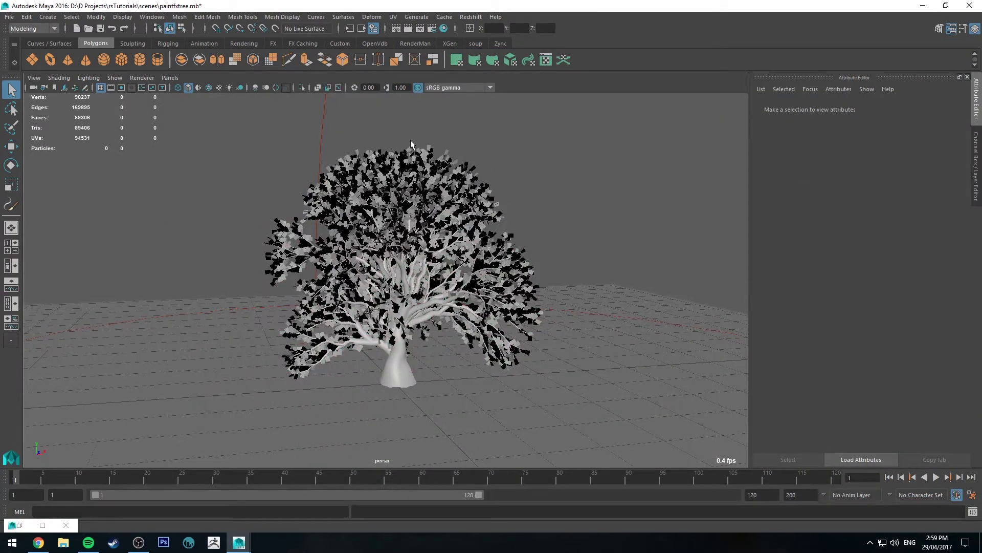
left_click(418, 29)
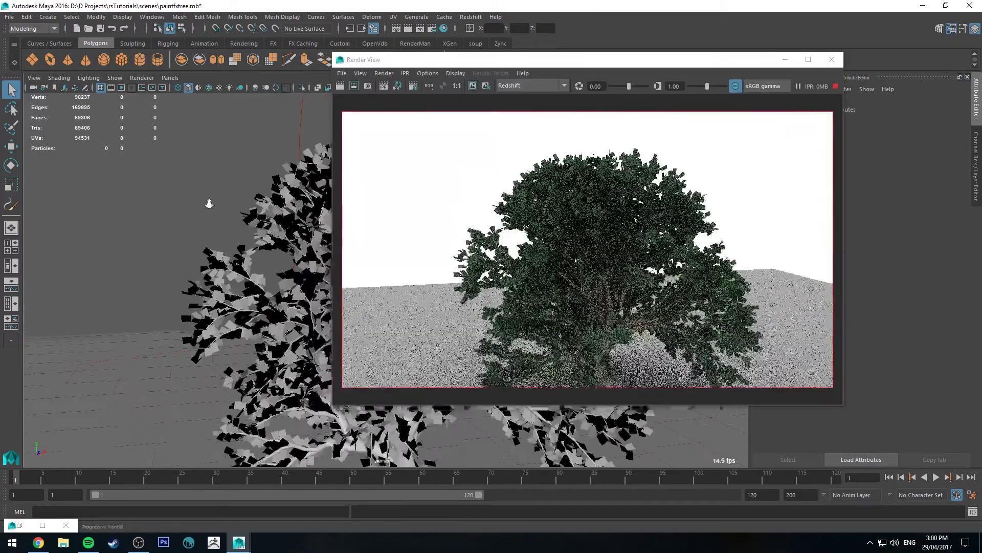
right_click_drag(209, 204, 221, 196, "alt")
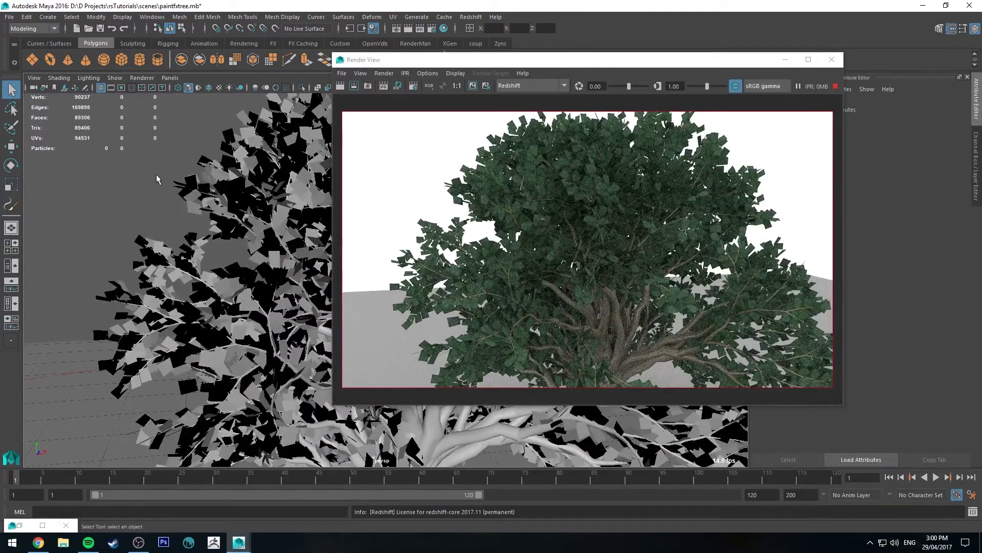
right_click_drag(173, 182, 259, 281, "alt")
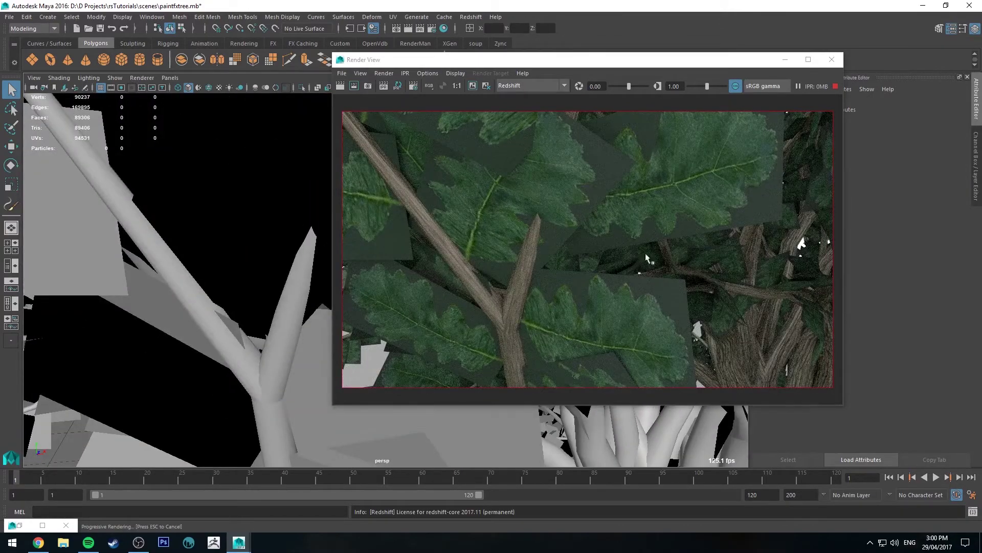
scroll(163, 252, "down", 3)
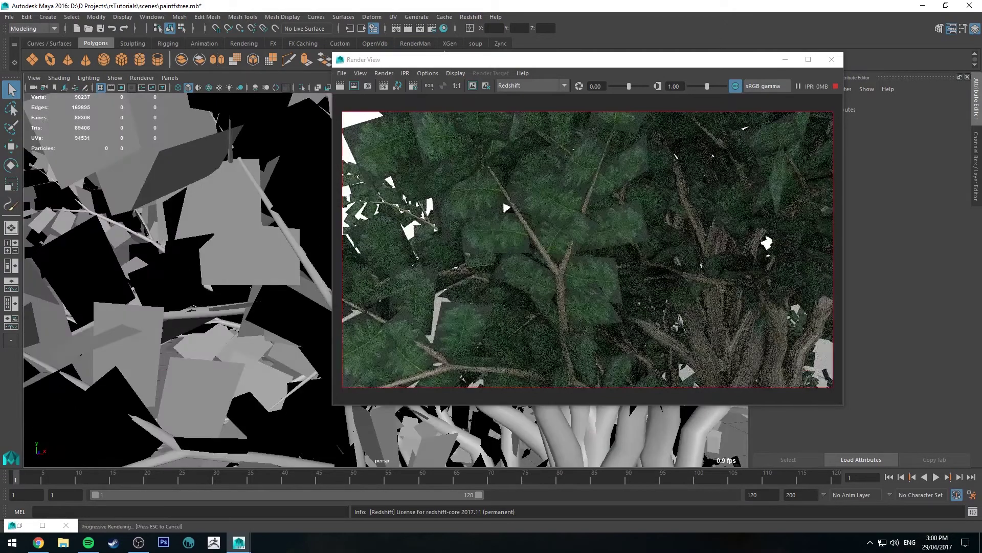
left_click(836, 86)
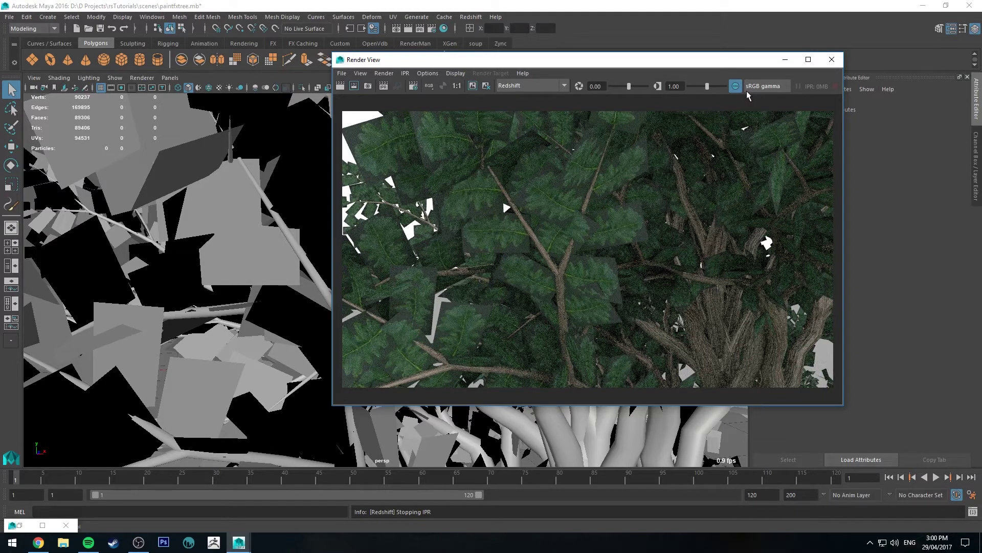
Reopen the Hypershade maximized and create a RedshiftRaySwitch node below the material's shading group.
left_click(19, 525)
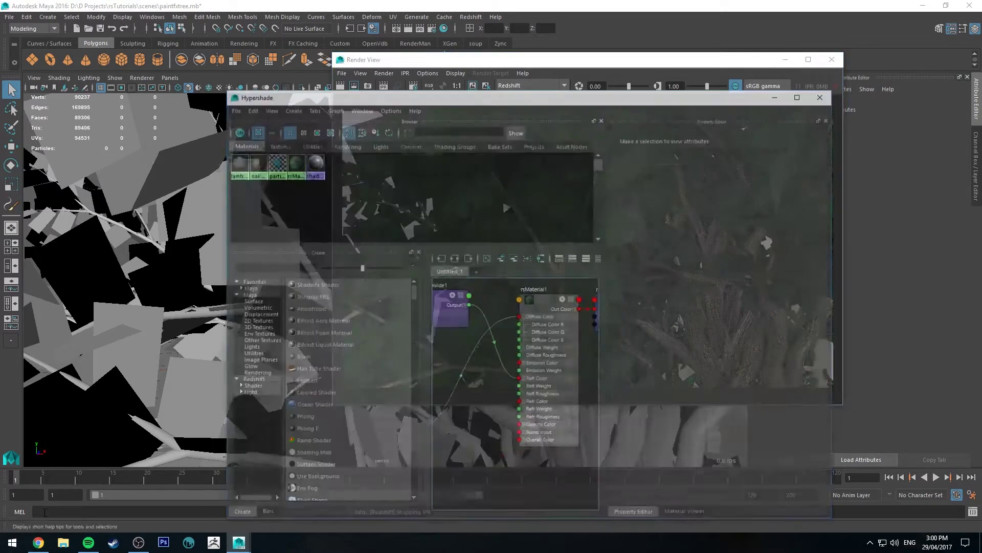
left_click_drag(547, 76, 542, 2)
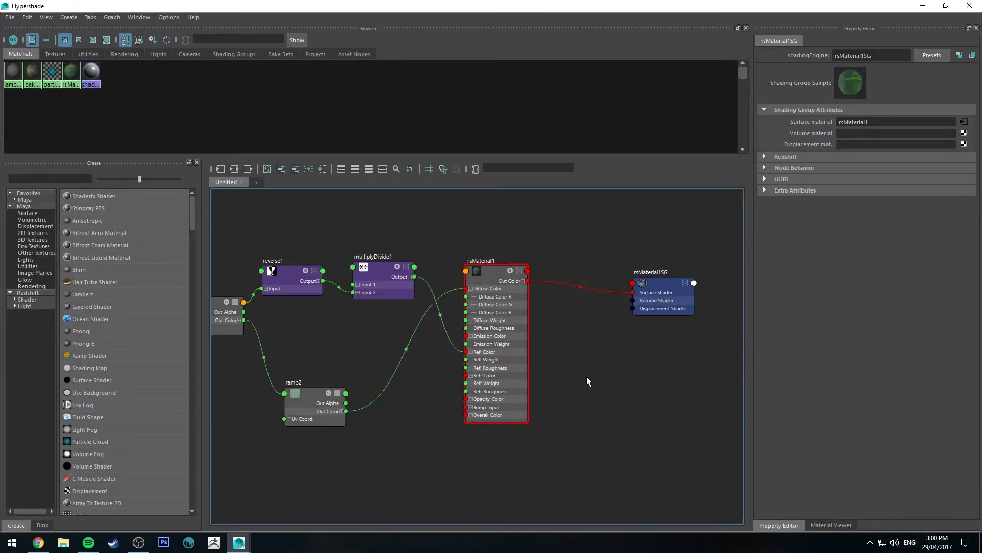
key("Tab")
type("re")
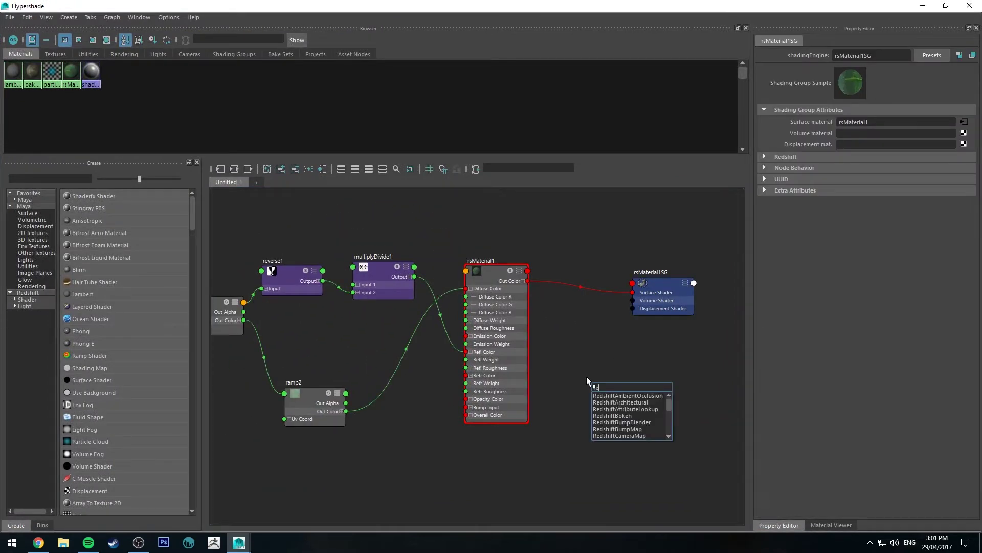
type("dshiftray")
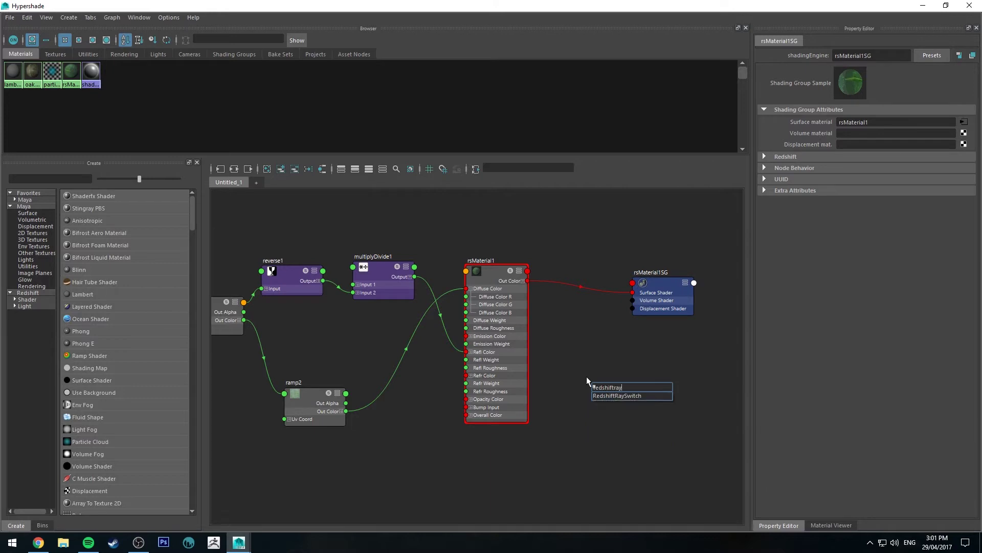
key("Return")
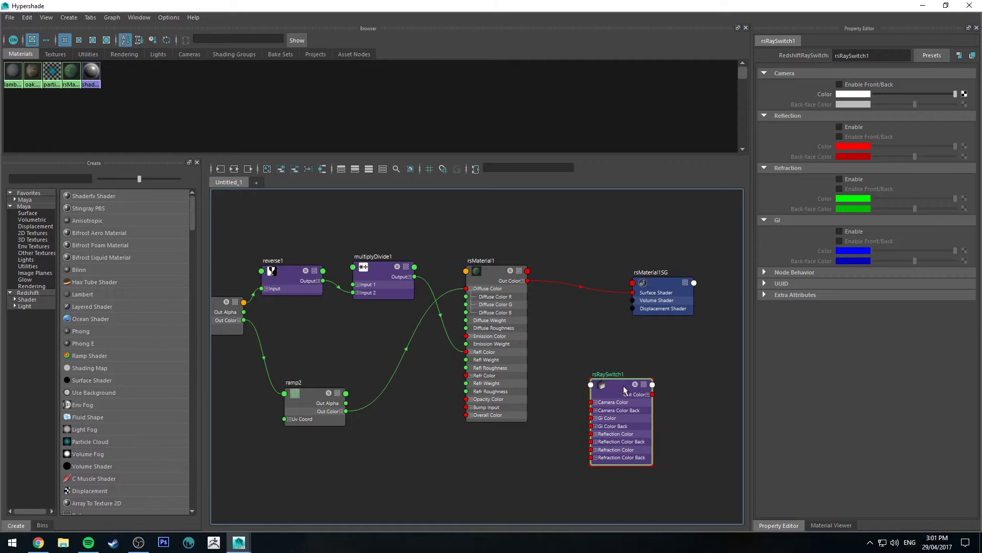
Insert the ray switch between rsMaterial1 and its shading group, feeding the material's Out Color into Camera Color.
scroll(564, 329, "down", 4)
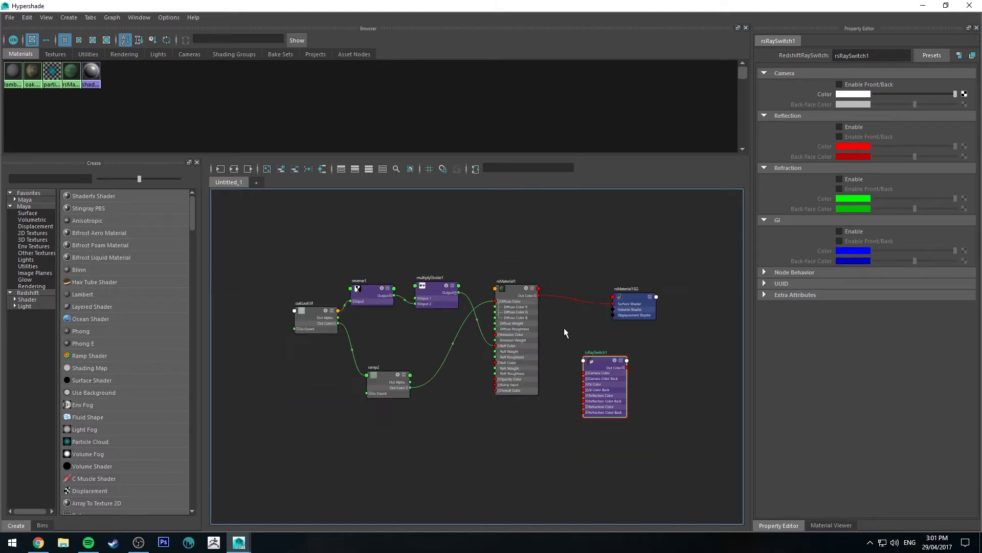
scroll(555, 281, "up", 4)
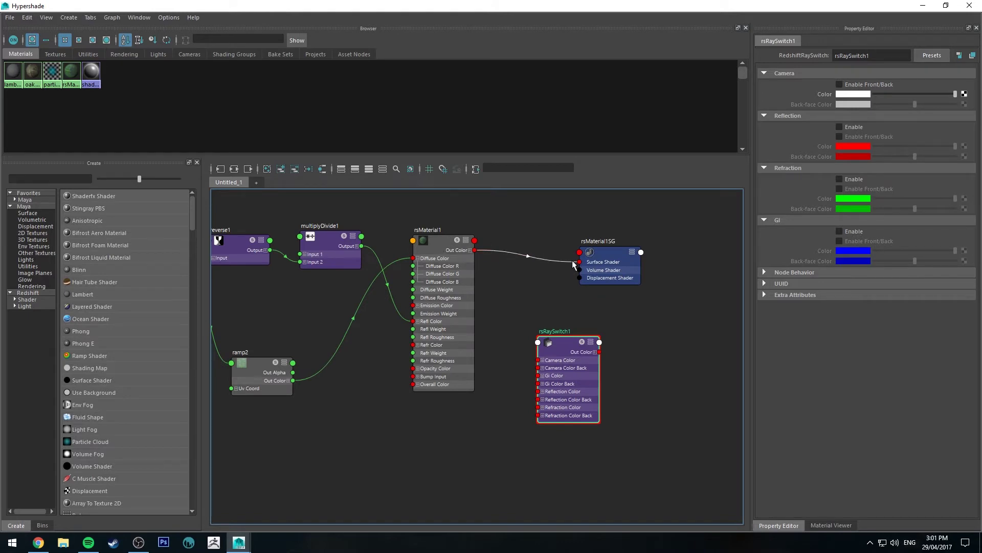
left_click_drag(578, 262, 670, 285)
left_click_drag(535, 326, 573, 288)
middle_click_drag(507, 339, 530, 316, "alt")
scroll(530, 316, "down", 3)
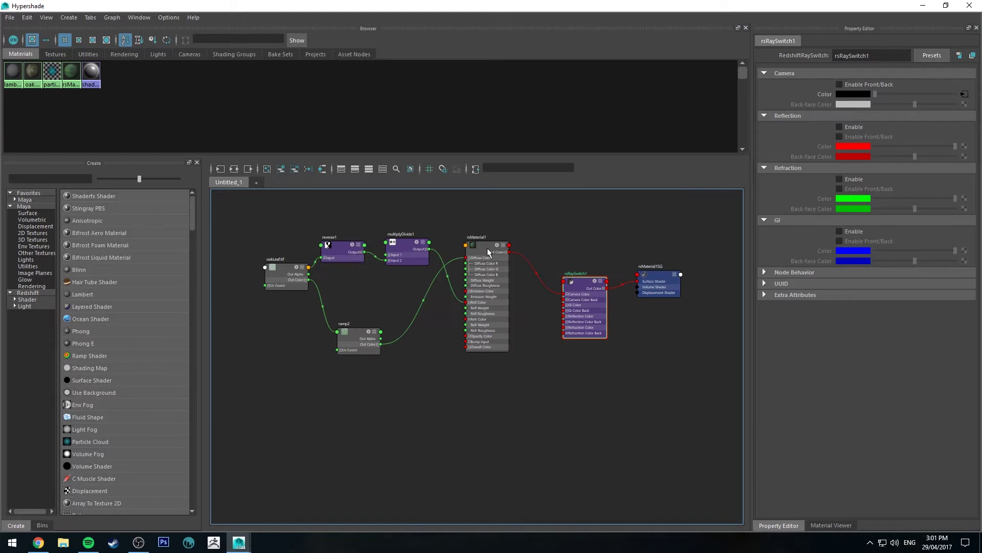
Duplicate rsMaterial1 and place the copy directly below the original in the node graph.
left_click(487, 250)
key("ctrl+d")
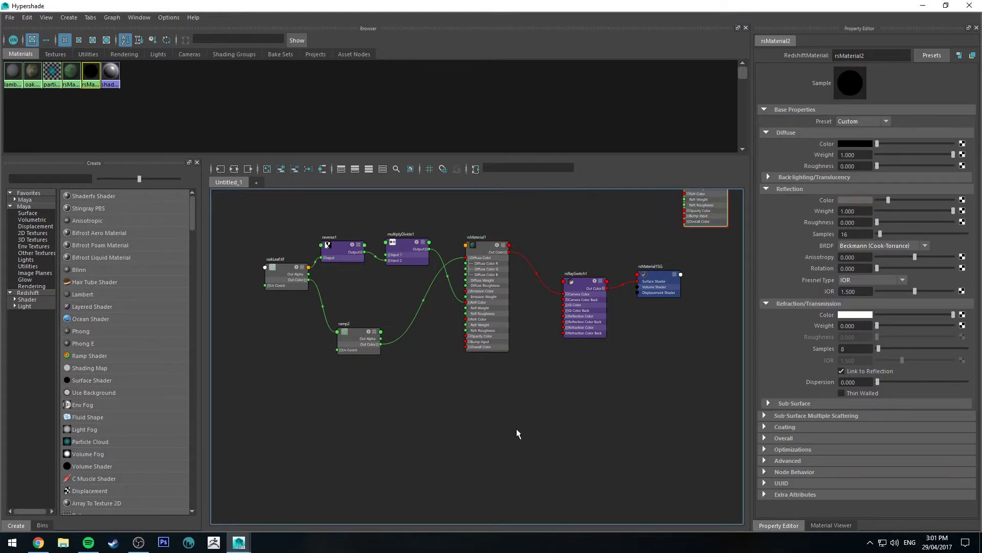
middle_click_drag(645, 247, 555, 302, "alt")
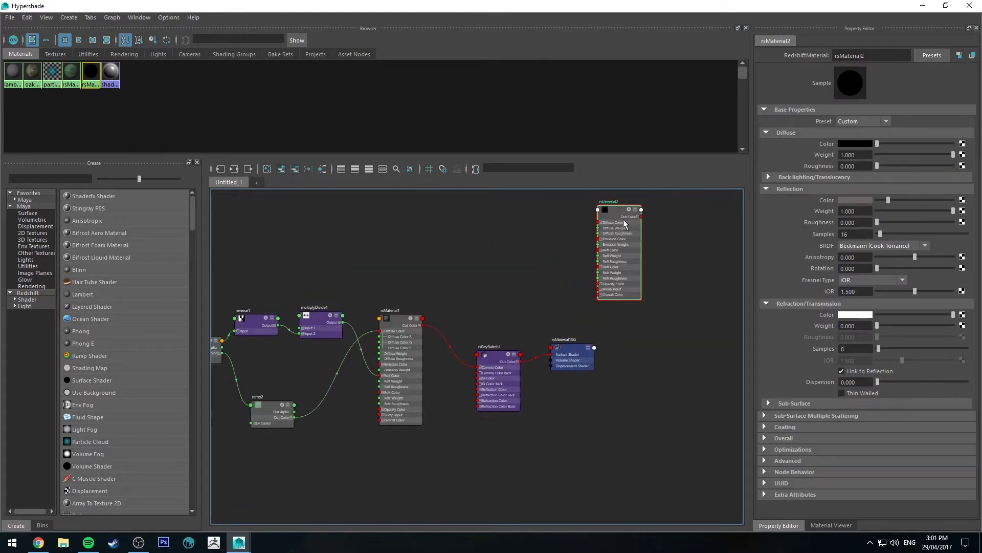
left_click_drag(621, 217, 418, 446)
scroll(438, 457, "up", 5)
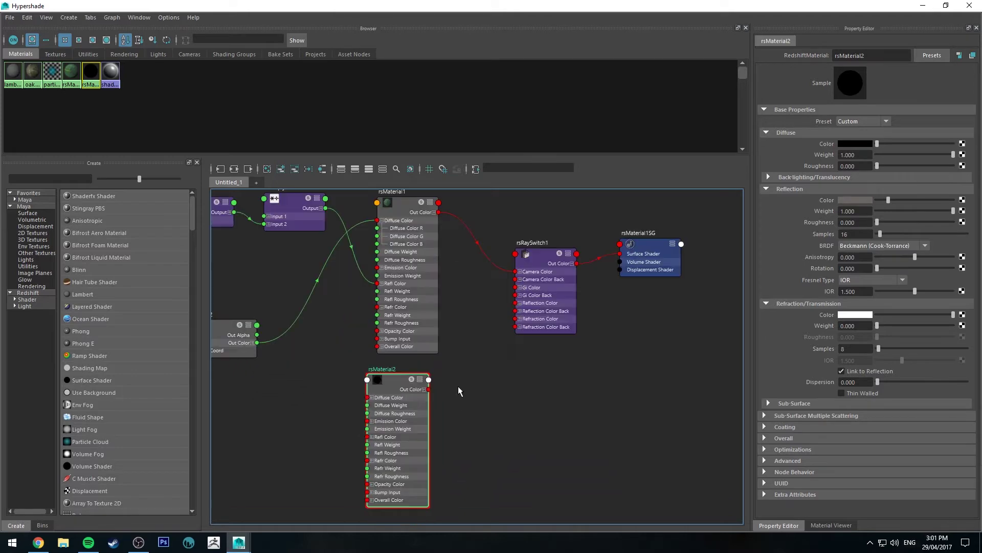
Connect the duplicated material's Out Color to the ray switch's Camera Color Back input.
left_click_drag(416, 391, 510, 253)
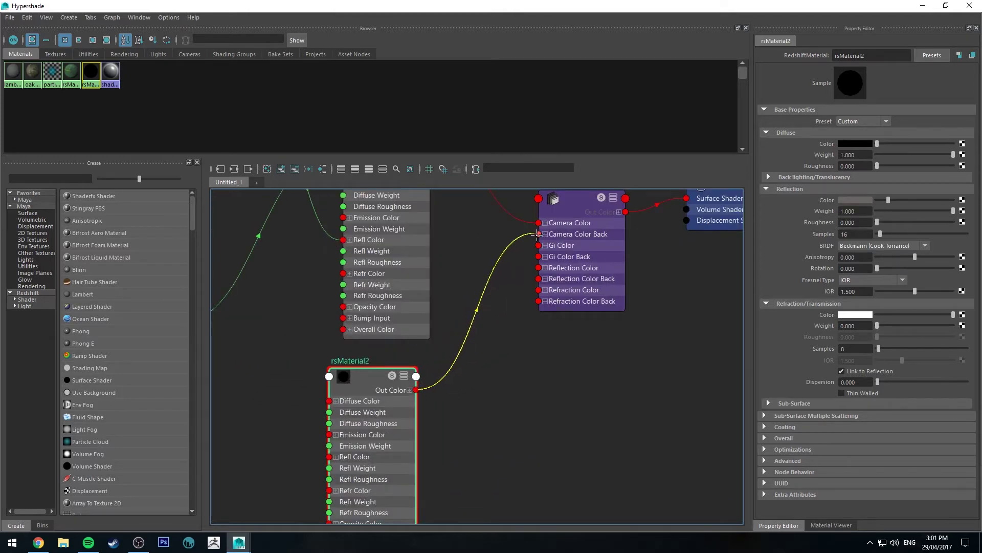
left_click_drag(538, 234, 539, 234)
key("a")
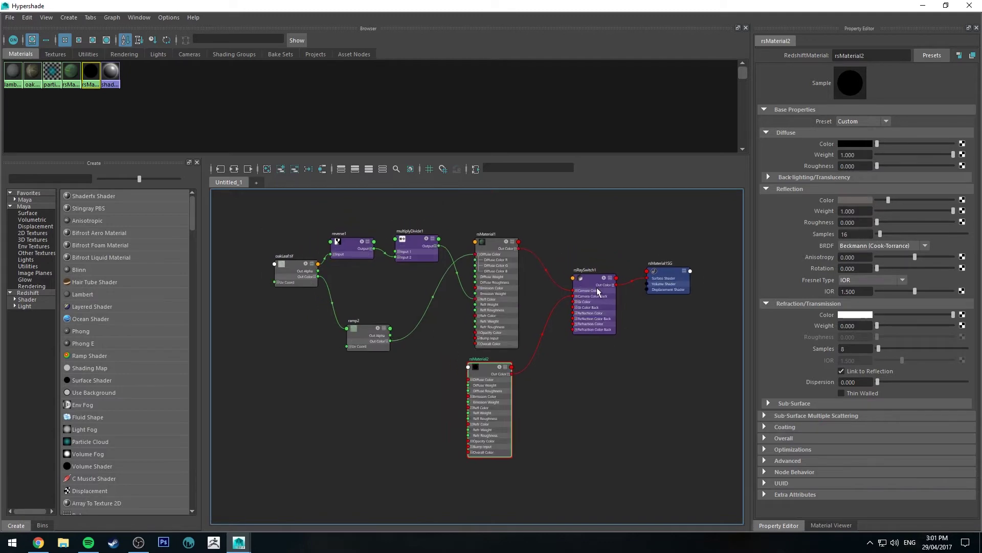
Rename the original Redshift material, rsMaterial1, to leafFront.
scroll(569, 289, "up", 4)
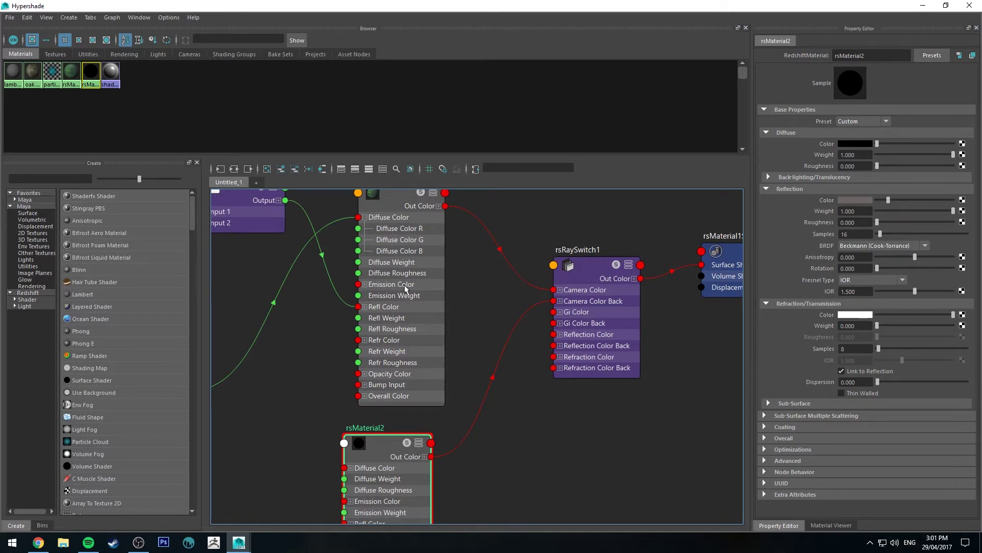
middle_click_drag(475, 361, 491, 271, "alt")
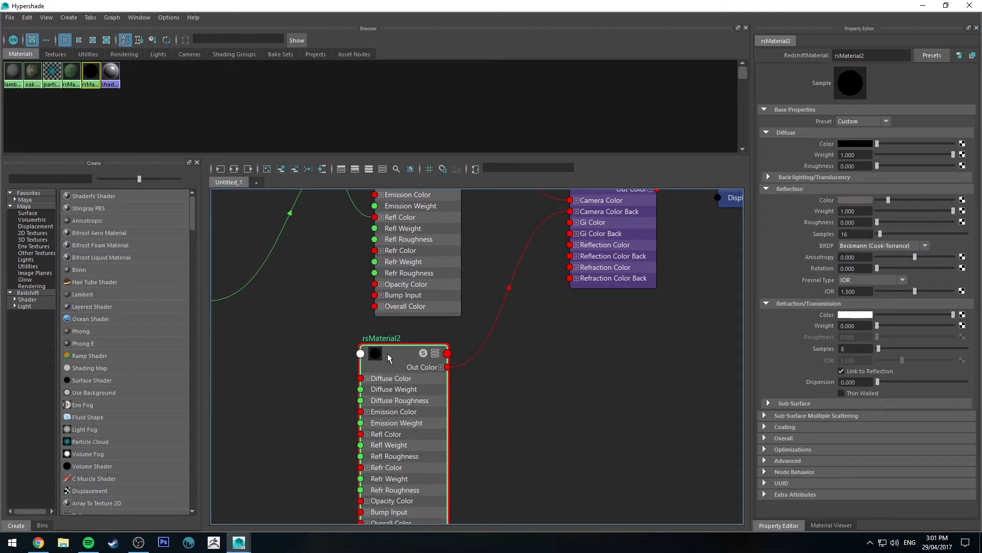
middle_click_drag(477, 288, 465, 416, "alt")
left_click(397, 243)
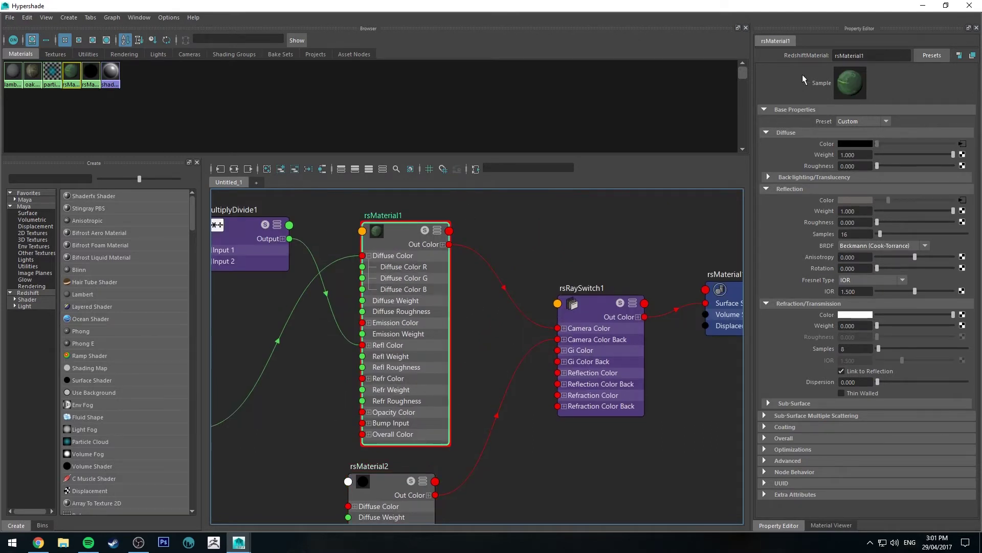
double_click(878, 55)
key("BackSpace")
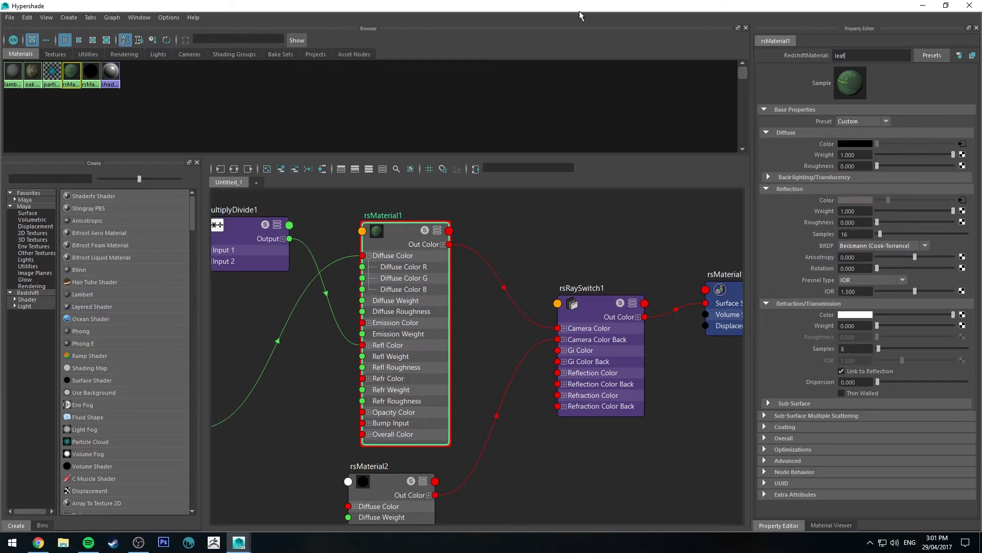
key("Return")
Rename the duplicated Redshift material, rsMaterial2, to leafBack.
left_click(394, 488)
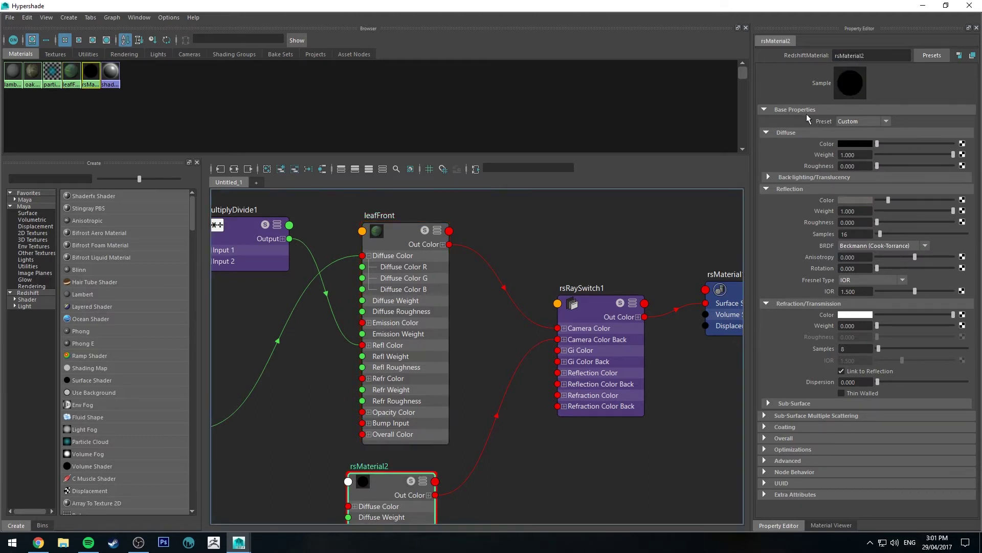
double_click(893, 54)
type("la")
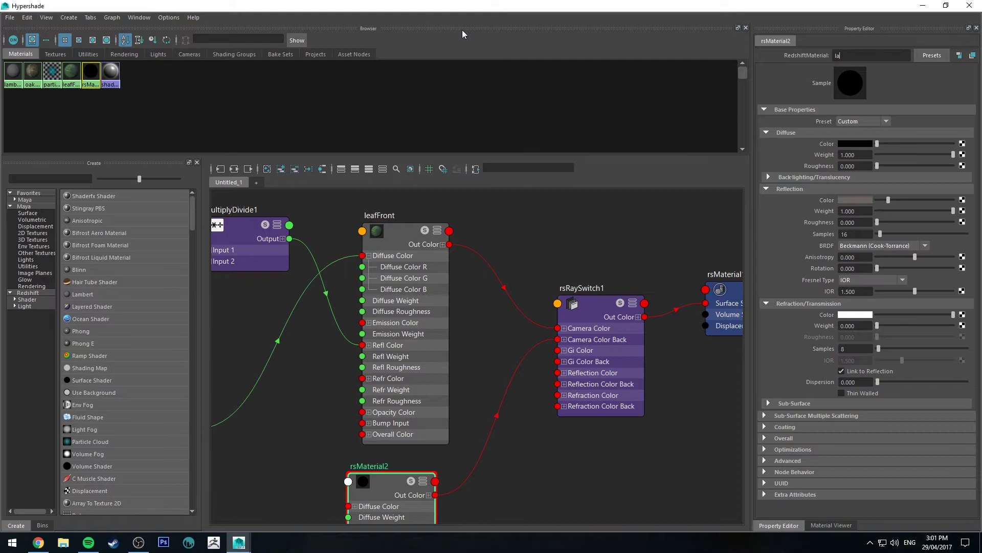
type("afBack")
key("Return")
Connect ramp2's Out Color to leafBack's Diffuse Color and multiplyDivide1's Output to its Refl Color.
scroll(421, 327, "down", 4)
middle_click_drag(358, 372, 415, 281, "alt")
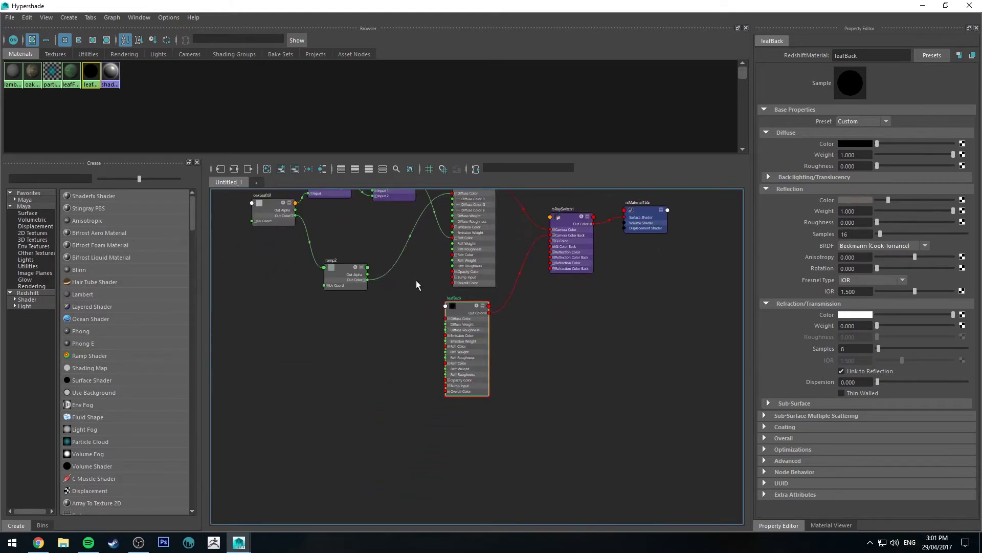
scroll(416, 280, "up", 2)
left_click_drag(347, 281, 461, 333)
middle_click_drag(448, 272, 467, 416, "alt")
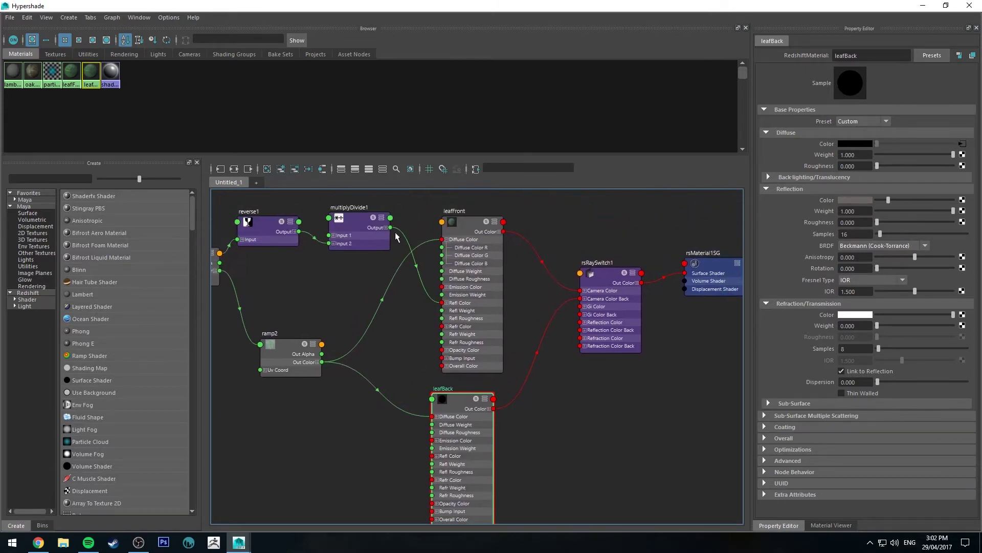
left_click_drag(390, 227, 429, 477)
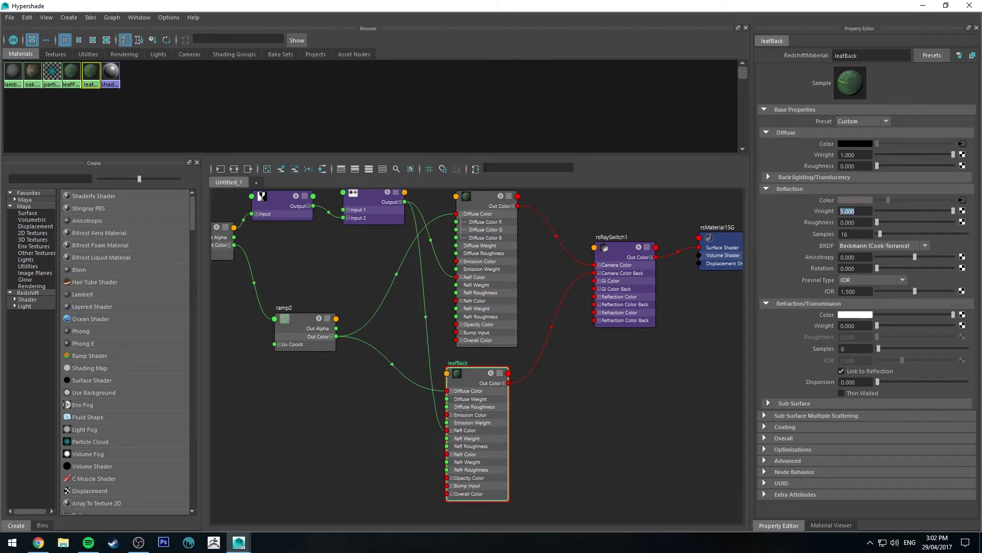
Set the reflection weight to 0.3 on both the leafBack and leafFront materials.
type("0.3")
key("Return")
middle_click_drag(480, 188, 453, 212, "alt")
left_click(453, 215)
double_click(870, 212)
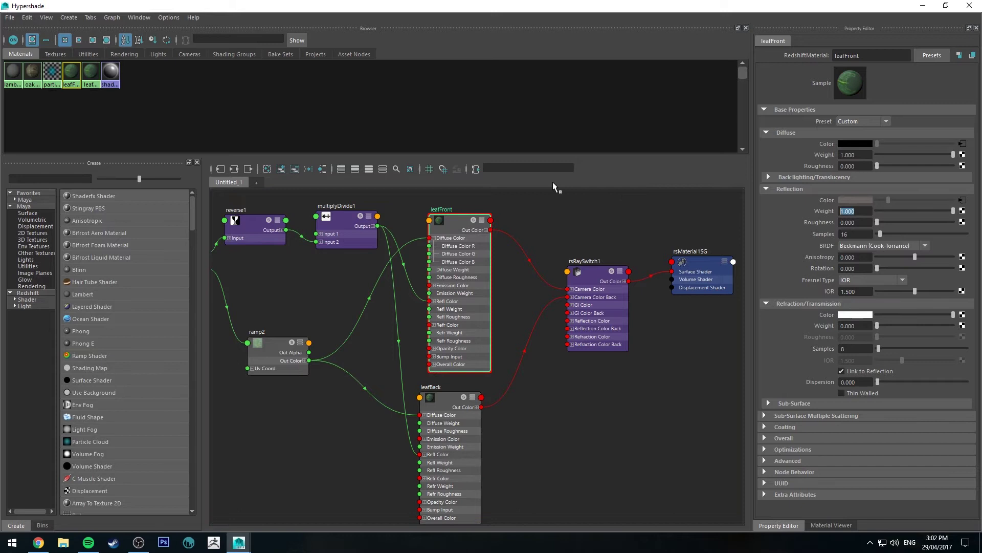
type("0.3")
key("Return")
Turn on Enable Front/Back for the Camera section of the rsRaySwitch1 node.
left_click(571, 209)
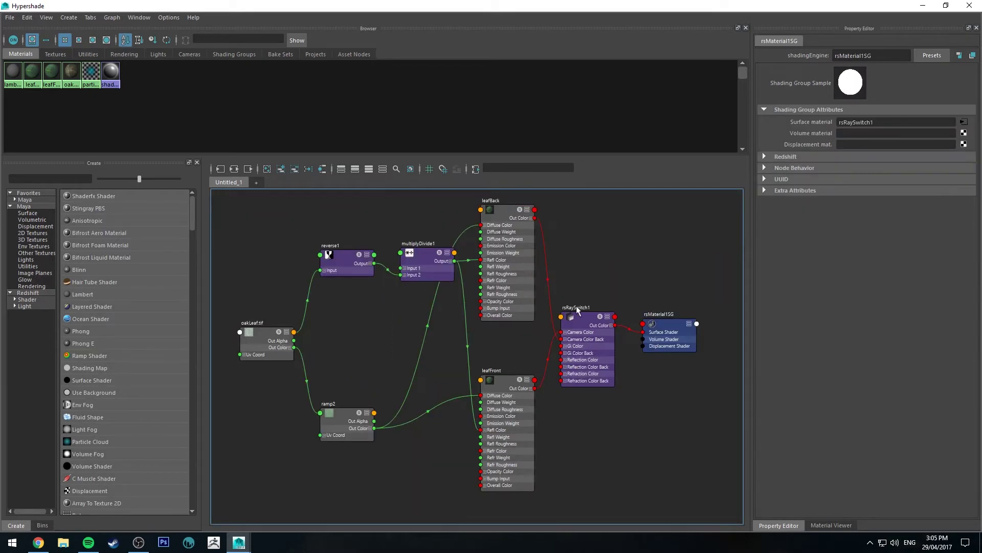
left_click(577, 311)
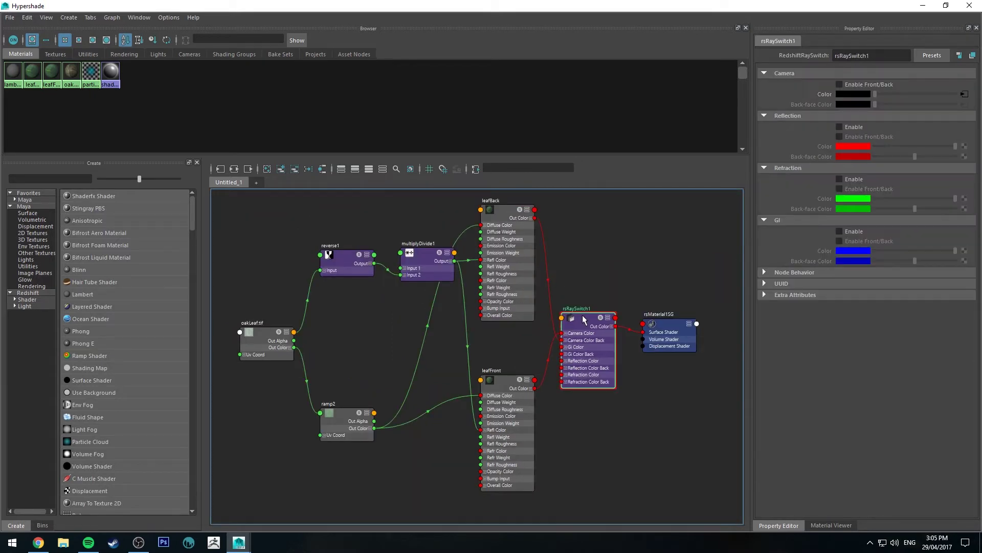
left_click(845, 82)
Move rsMaterial1SG away from rsRaySwitch1 and create a Redshift Sprite node beneath it.
middle_click_drag(640, 260, 528, 260)
left_click_drag(532, 301, 582, 298)
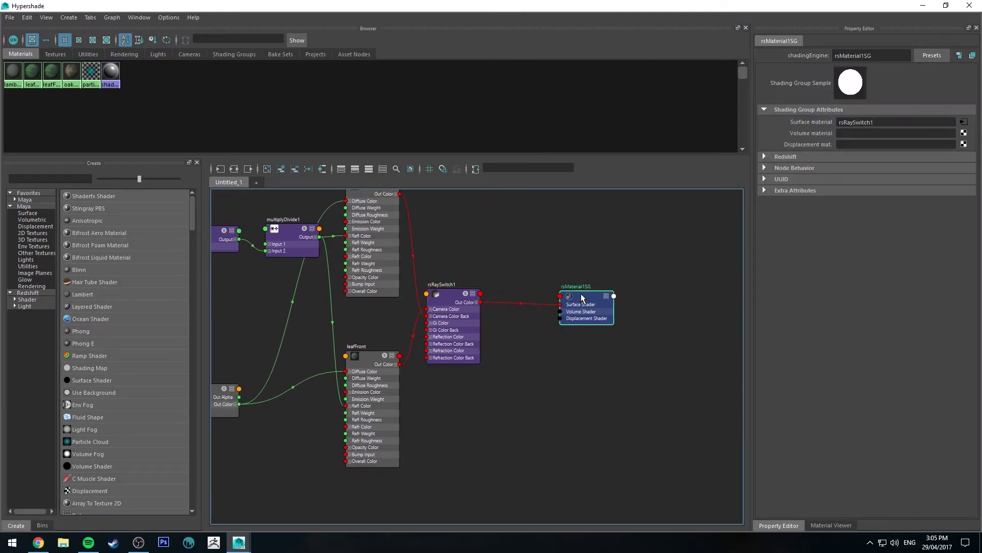
left_click(550, 334)
key("Tab")
type("s")
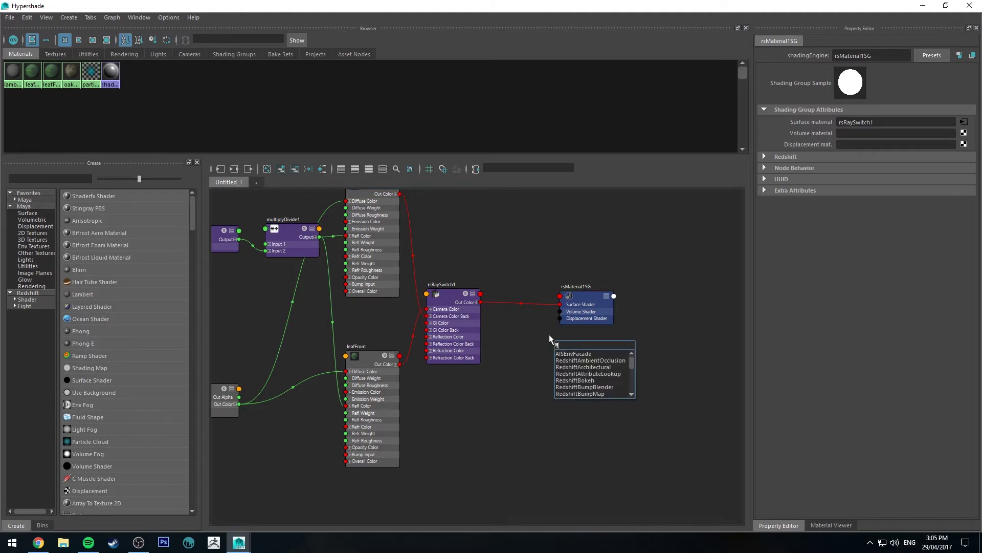
type("prite")
key("Down")
key("Return")
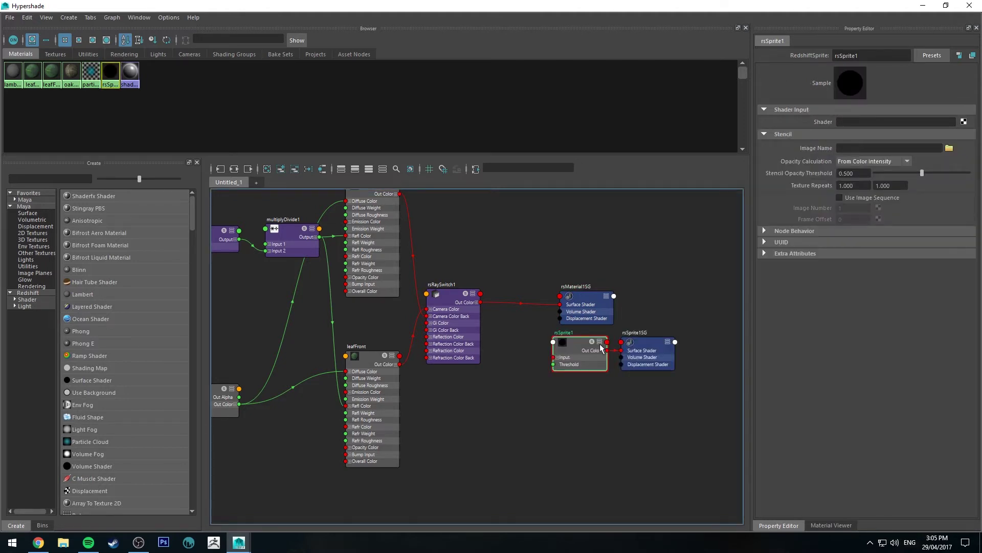
Place rsSprite1 beside rsRaySwitch1 and connect the ray switch's Out Color to the sprite's Input.
left_click_drag(602, 348, 558, 333)
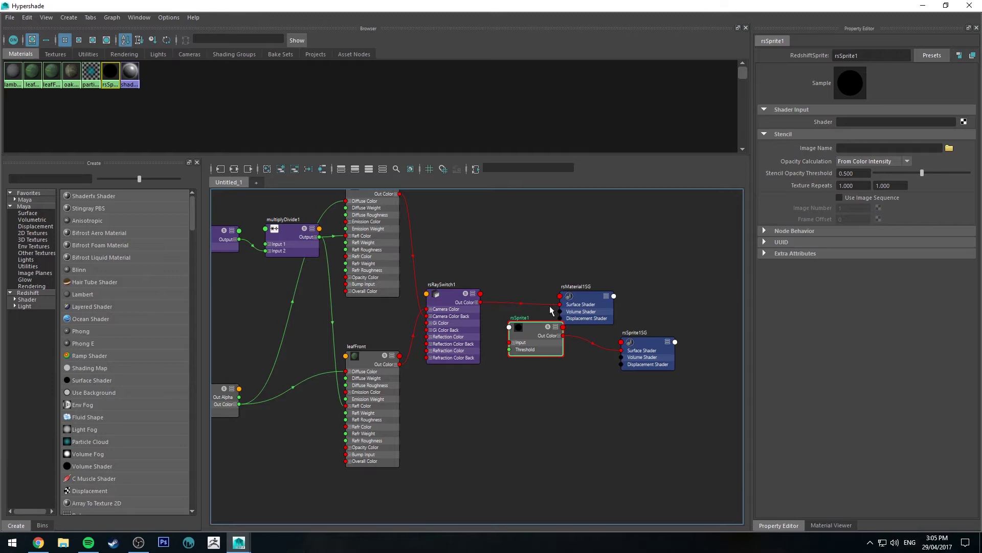
left_click_drag(554, 305, 510, 342)
left_click_drag(529, 332, 503, 321)
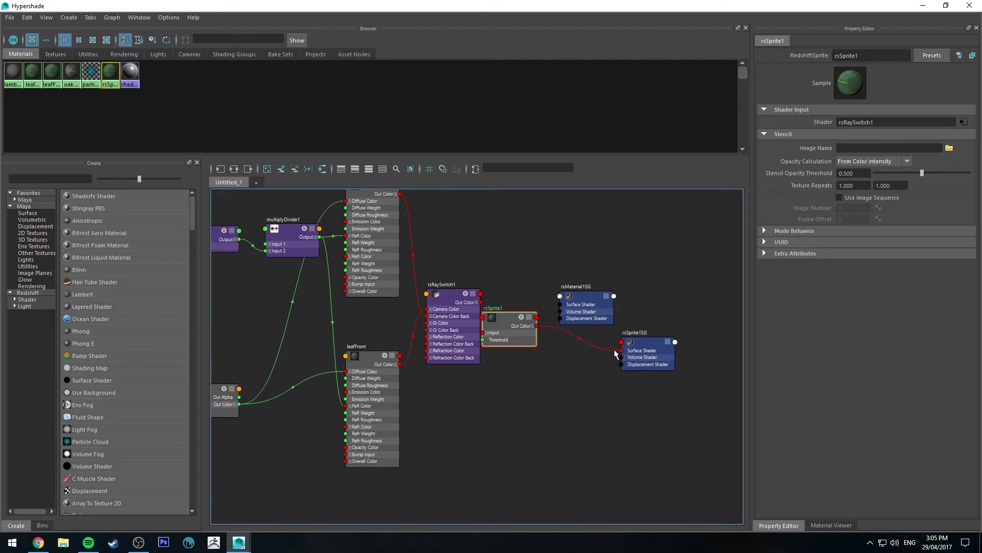
Connect rsSprite1's Out Color to rsMaterial1SG's Surface Shader and delete the unused rsSprite1SG shading group.
left_click_drag(614, 349, 609, 289)
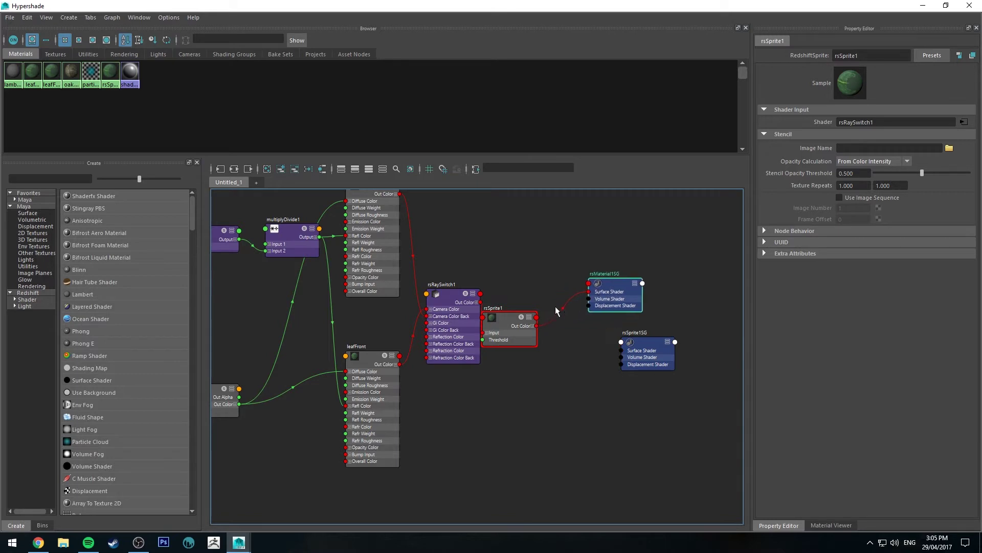
left_click_drag(514, 314, 541, 287)
left_click_drag(620, 287, 617, 287)
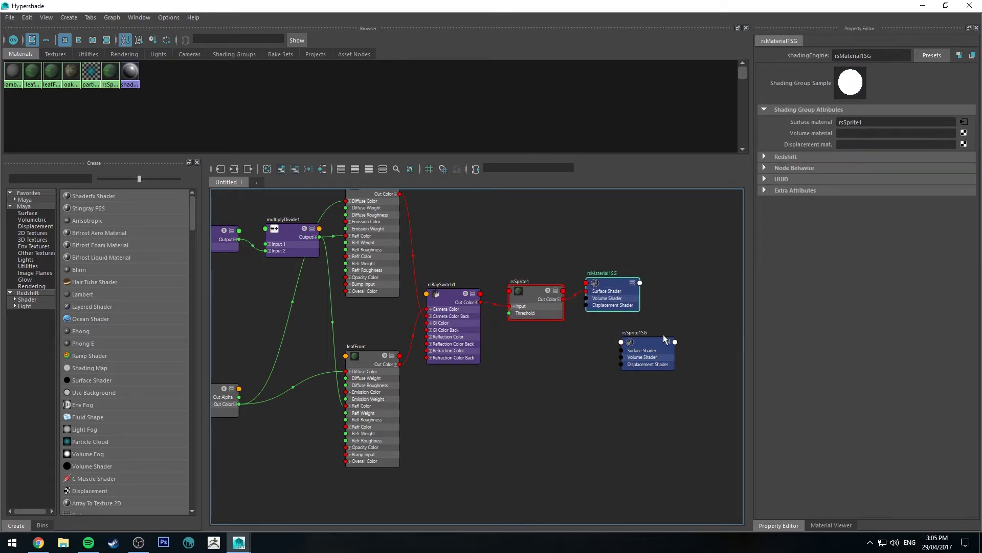
left_click(649, 342)
key("Delete")
left_click(606, 284)
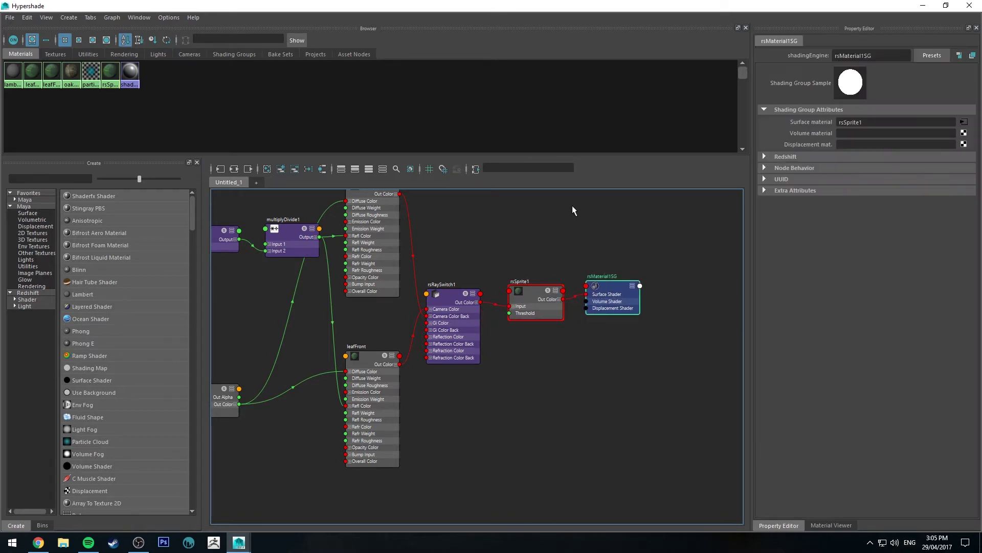
left_click_drag(635, 5, 446, 71)
left_click(182, 204)
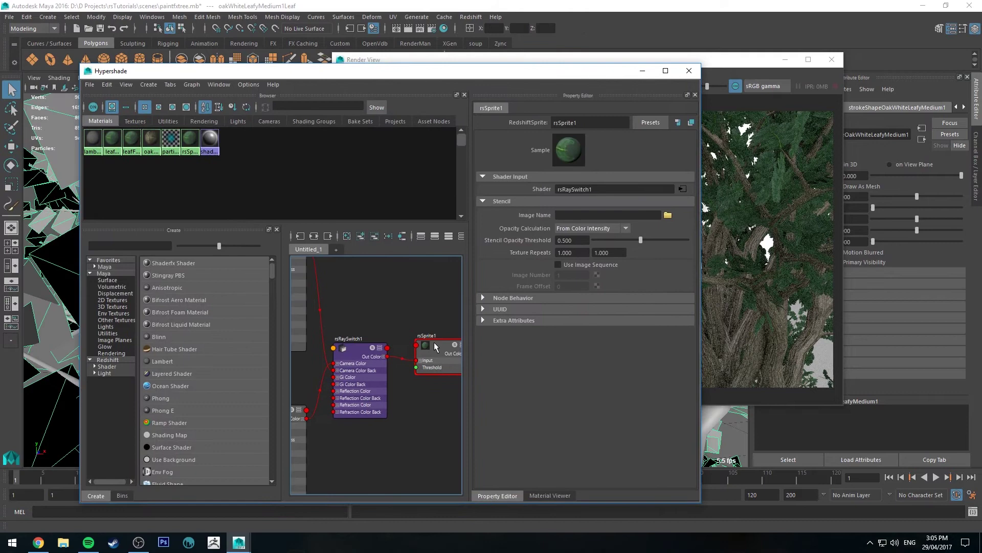
right_click_drag(435, 346, 432, 323)
double_click(351, 71)
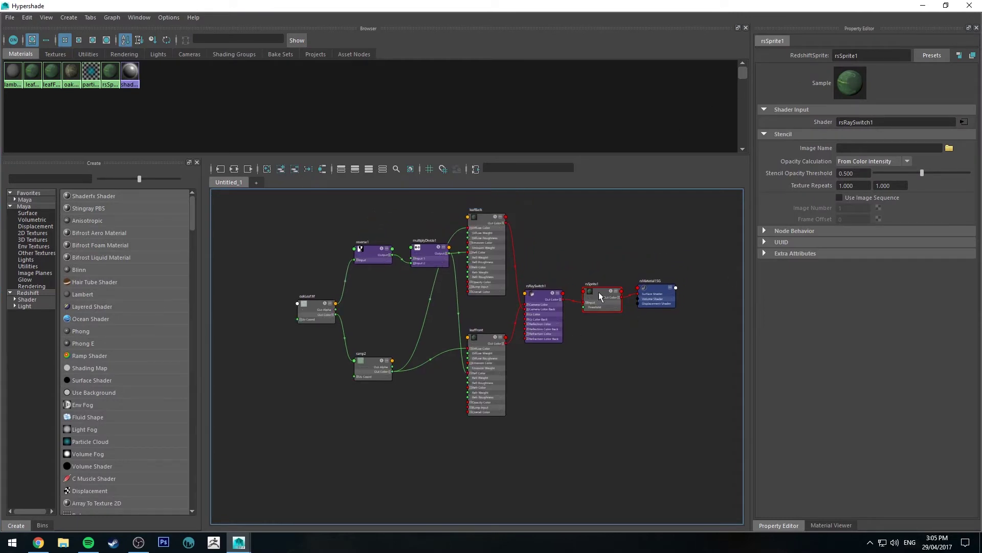
Copy the oakLeaf.tif path from the oak leaf file node into rsSprite1's stencil Image Name.
left_click(599, 293)
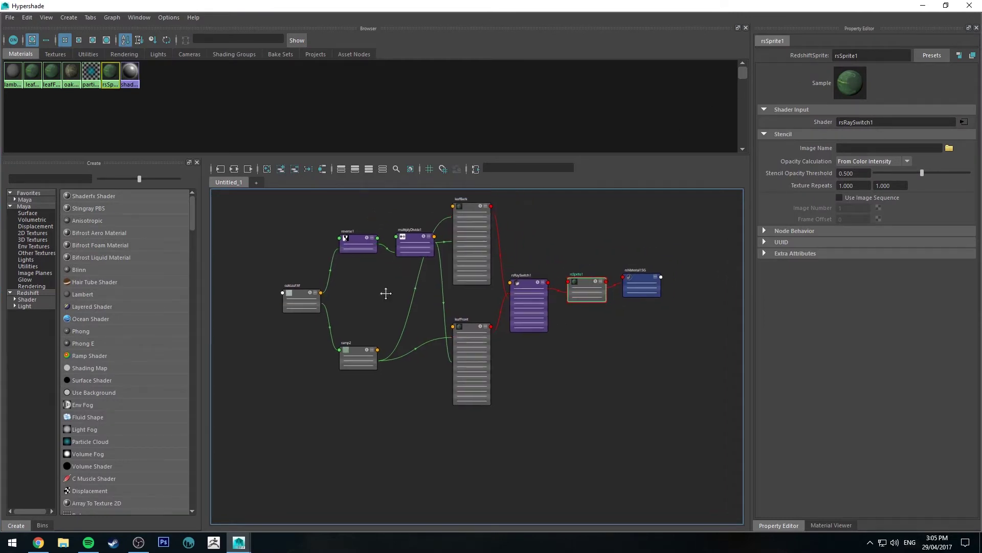
left_click(337, 347)
left_click(299, 303)
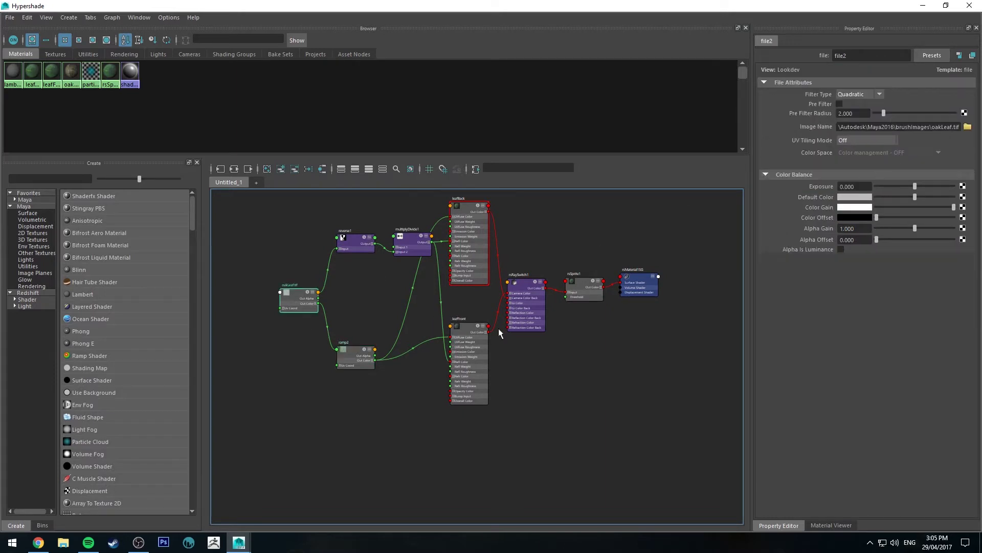
left_click(875, 129)
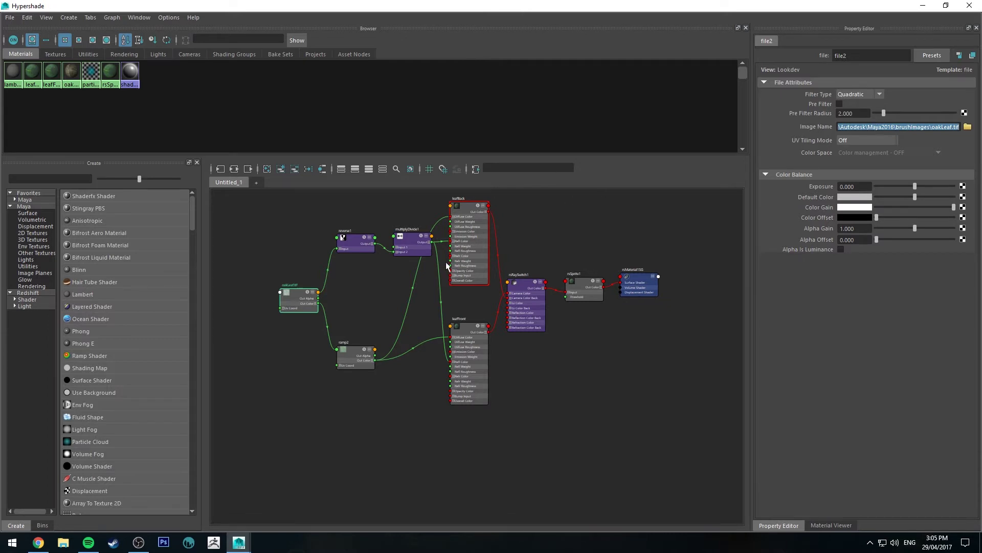
left_click(587, 290)
left_click(845, 148)
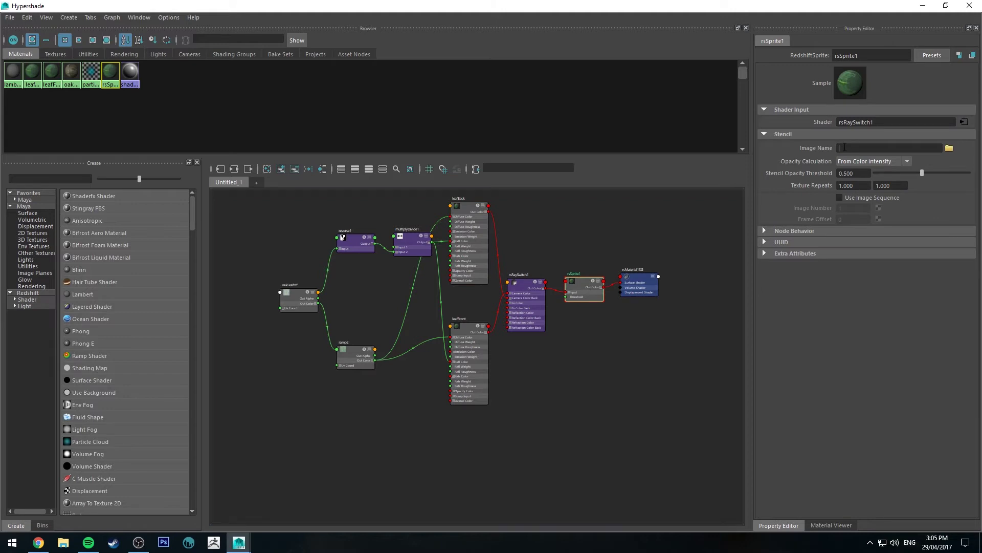
key("ctrl+v")
key("Return")
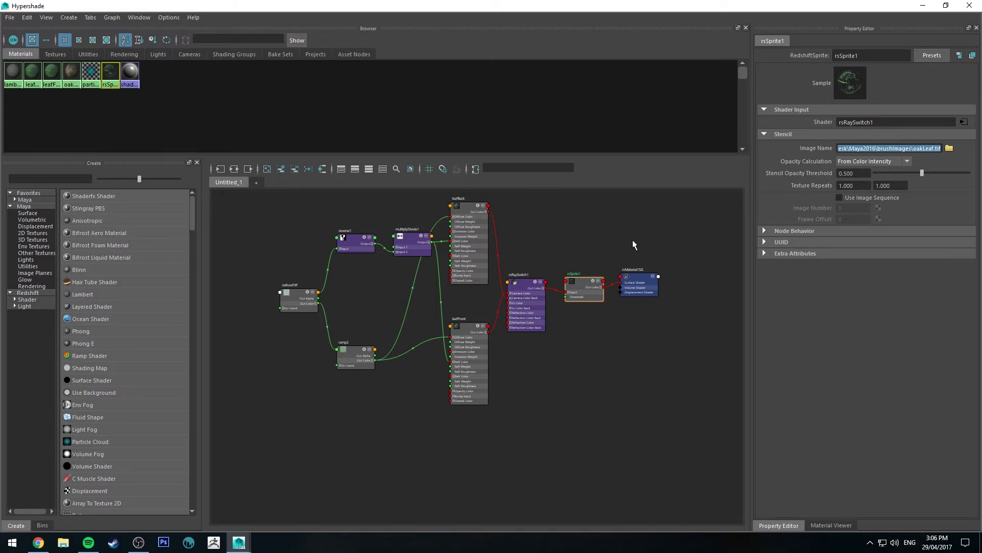
Set rsSprite1's stencil Opacity Calculation to From Alpha.
left_click(296, 296)
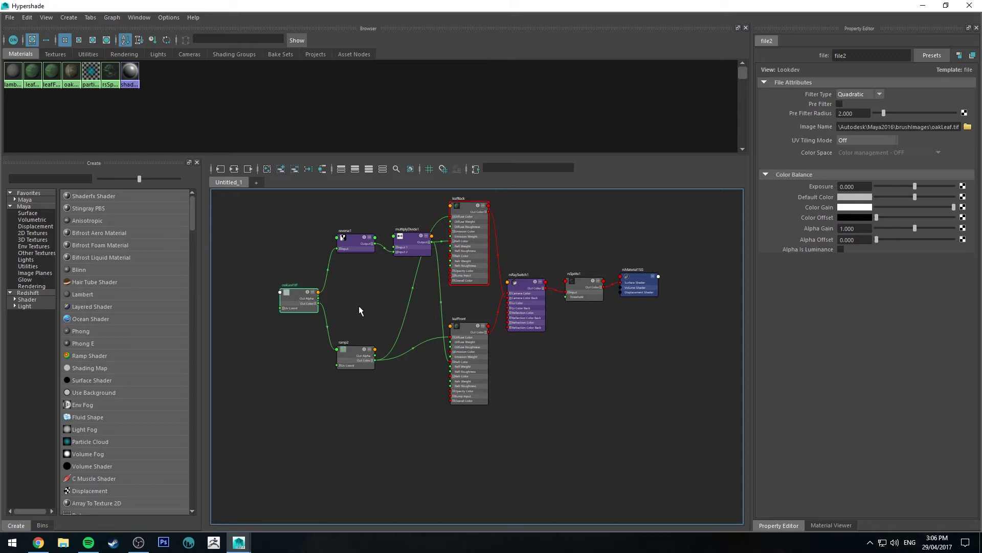
left_click(580, 282)
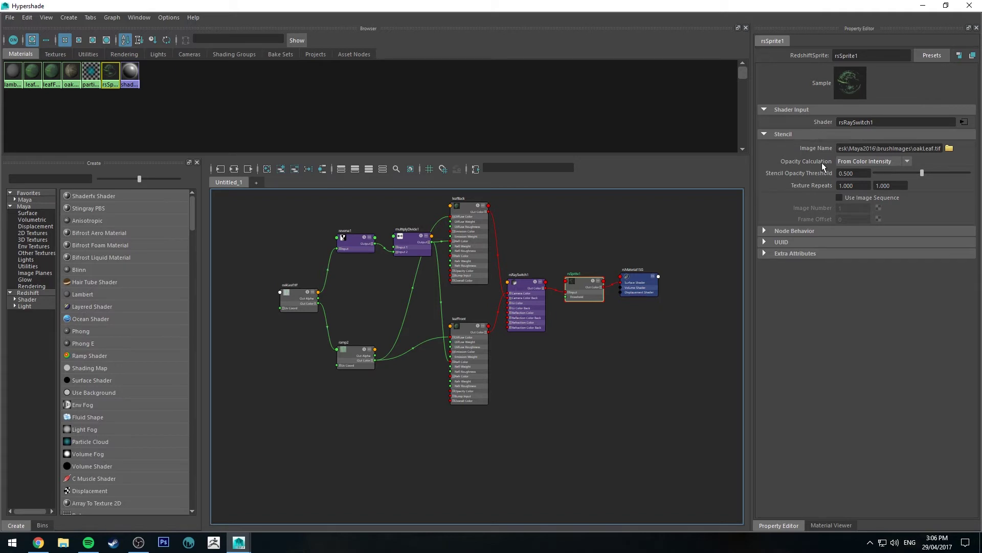
left_click(865, 161)
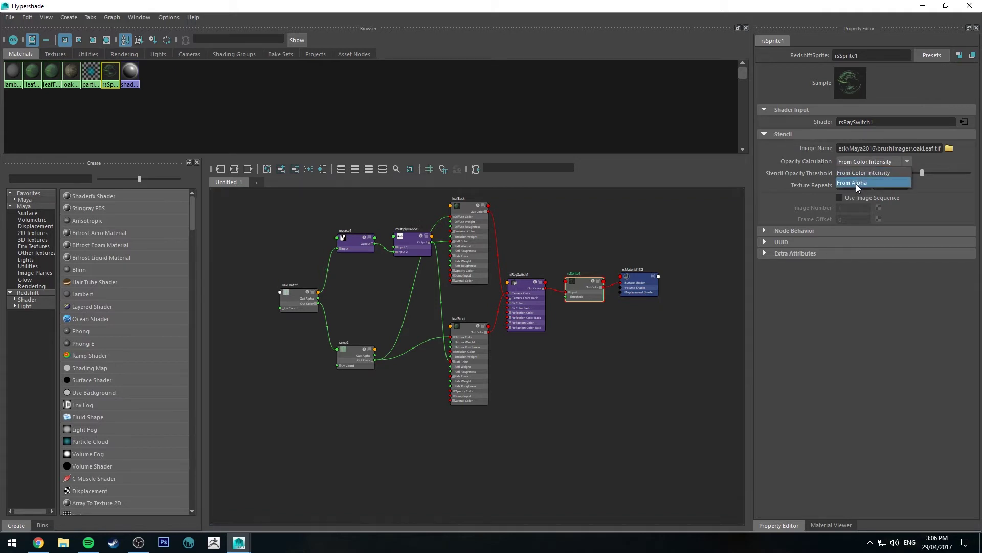
left_click(856, 183)
left_click(512, 232)
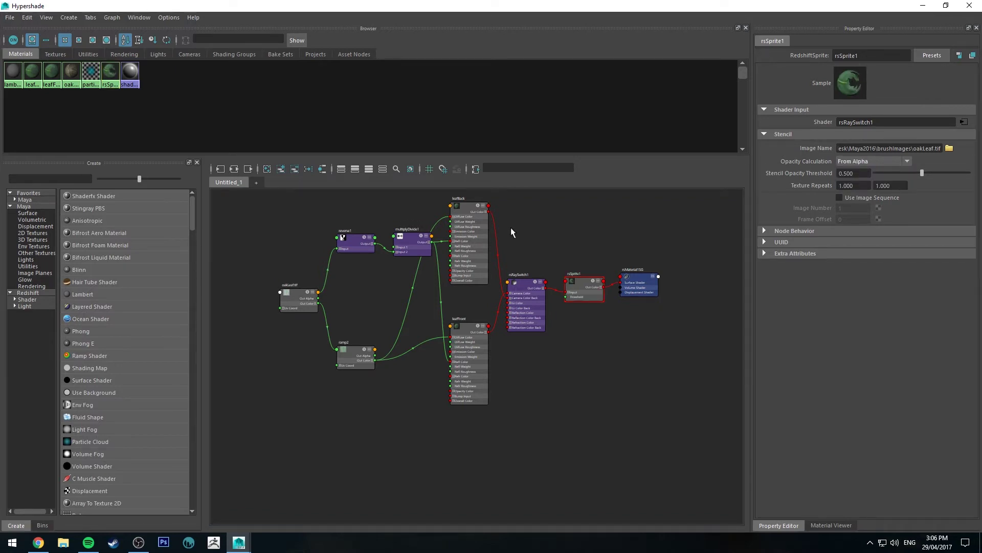
Run a Redshift IPR render of the whole tree to check the leaf cutouts, and stop it.
left_click(922, 6)
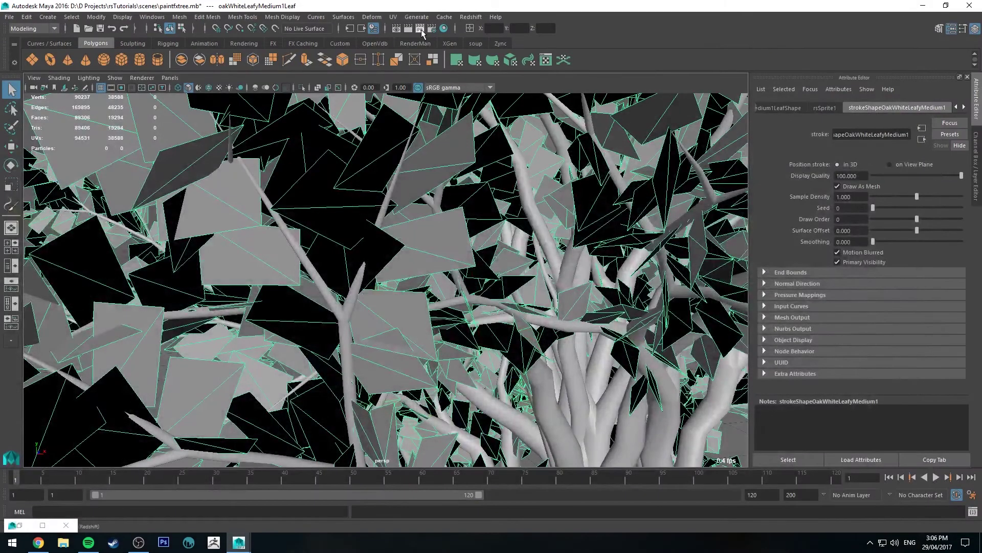
left_click(419, 29)
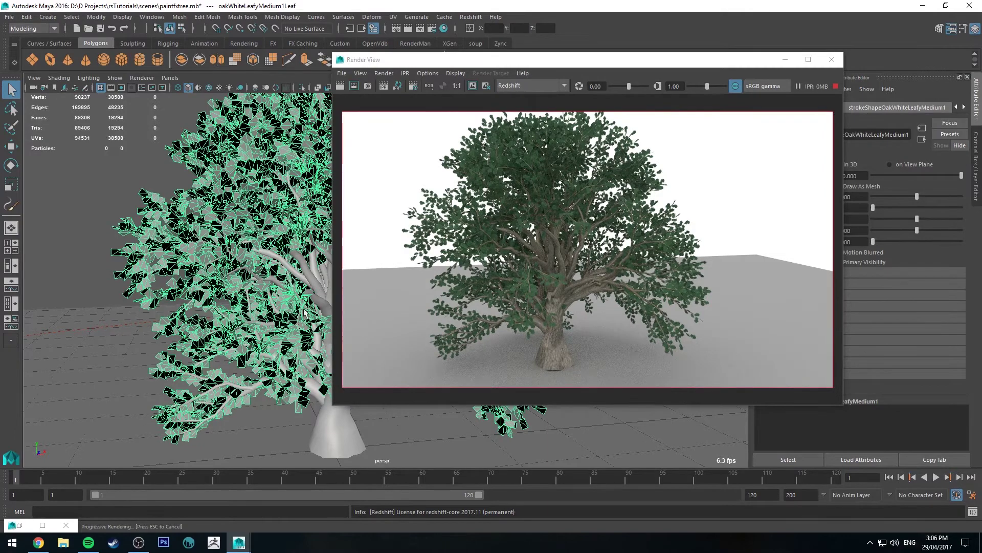
left_click(835, 86)
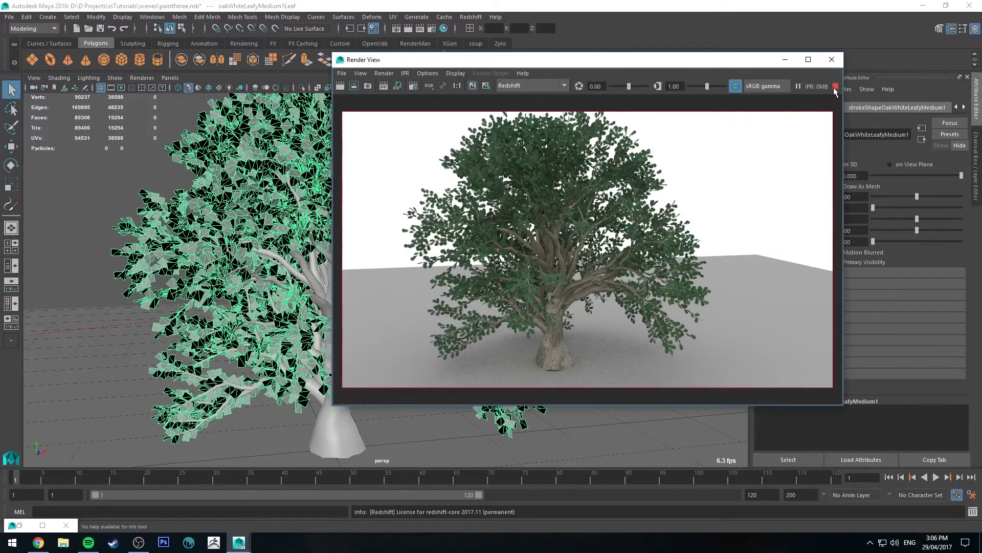
Rearrange the leaf shading graph with leafFront above leafBack and ramp2 closer to the oakLeaf.tif node.
left_click(23, 525)
middle_click_drag(387, 333, 406, 320, "alt")
scroll(405, 319, "up", 3)
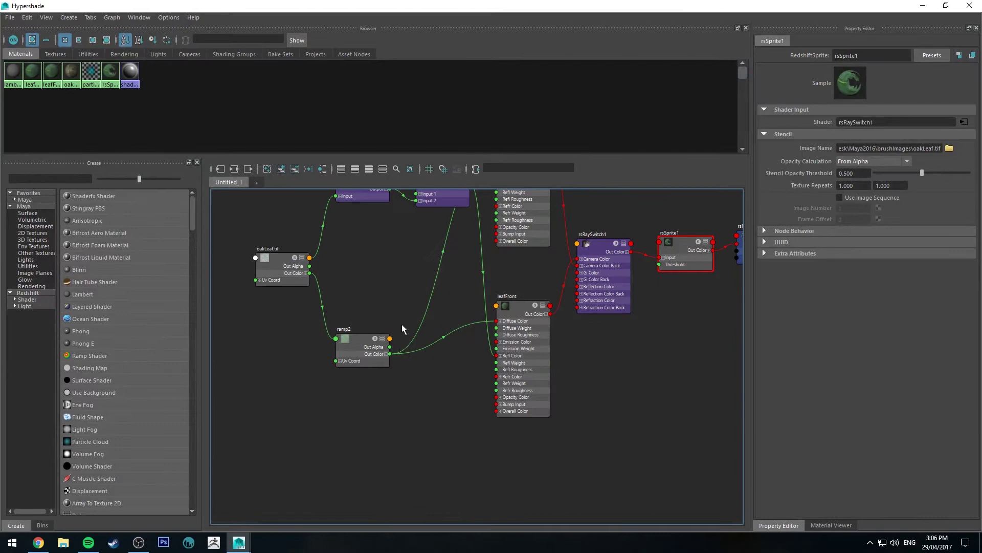
left_click_drag(357, 339, 346, 301)
middle_click_drag(436, 324, 409, 436, "alt")
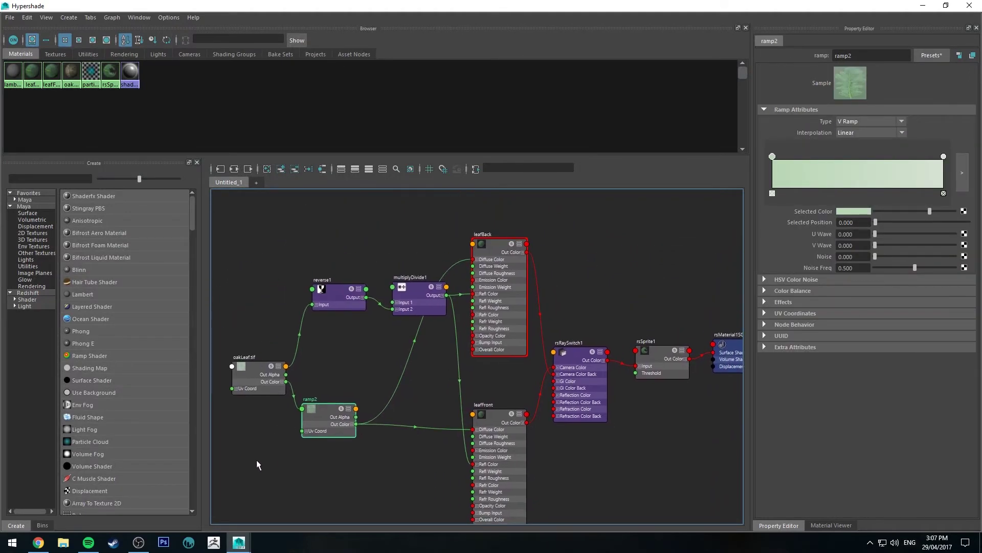
left_click_drag(484, 246, 383, 469)
left_click_drag(501, 409, 498, 222)
left_click_drag(392, 473, 480, 388)
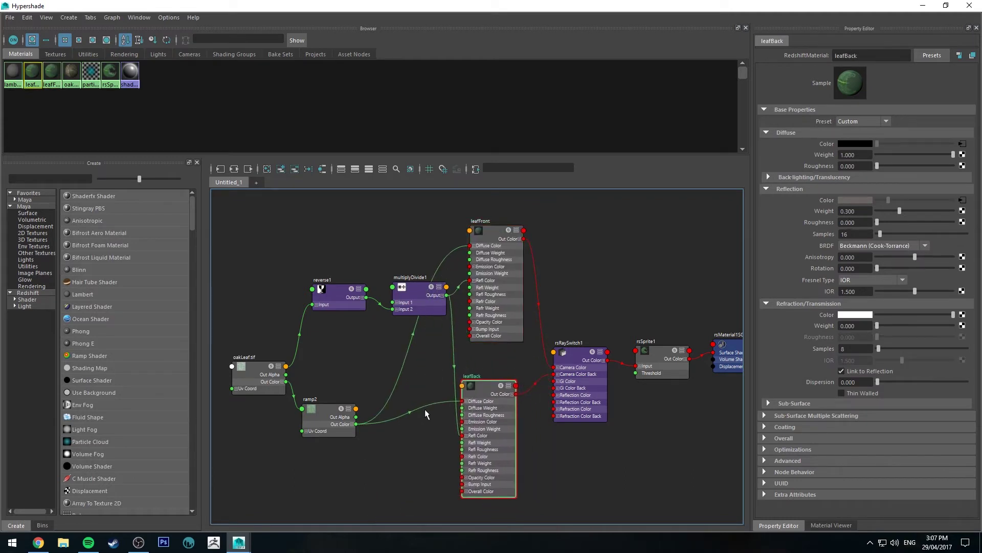
middle_click_drag(423, 397, 423, 333, "alt")
left_click_drag(486, 326, 488, 334)
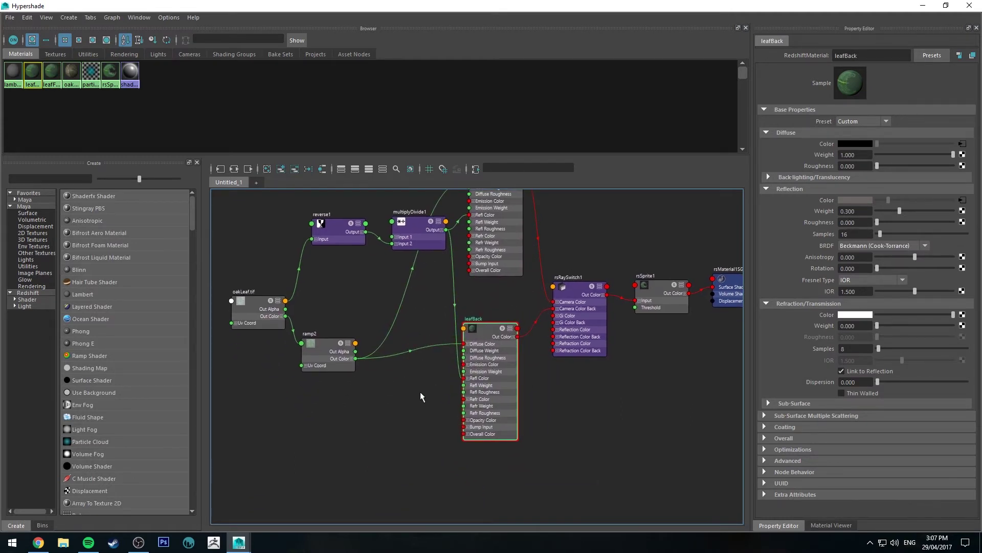
Create a remapHsv node next to the leafBack material.
key("Tab")
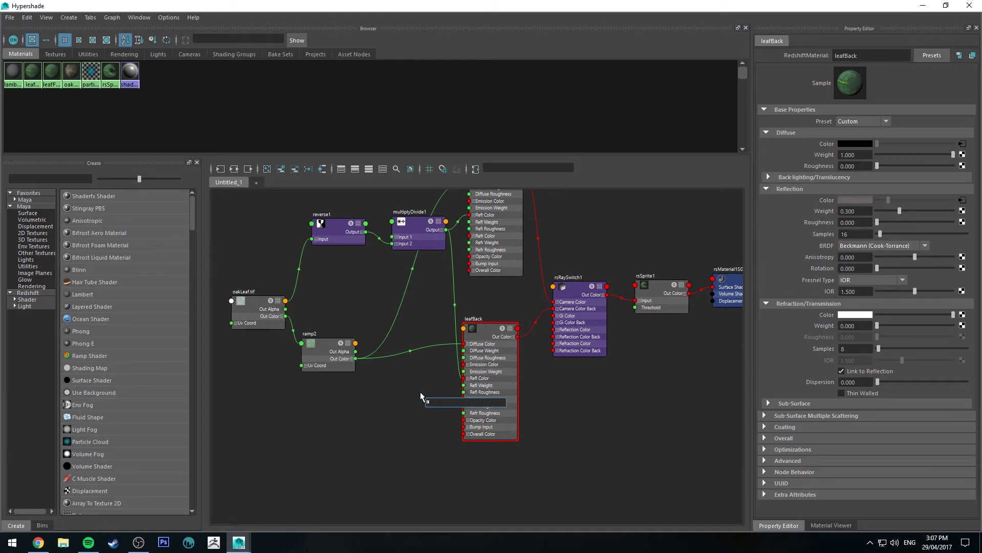
type("hsv")
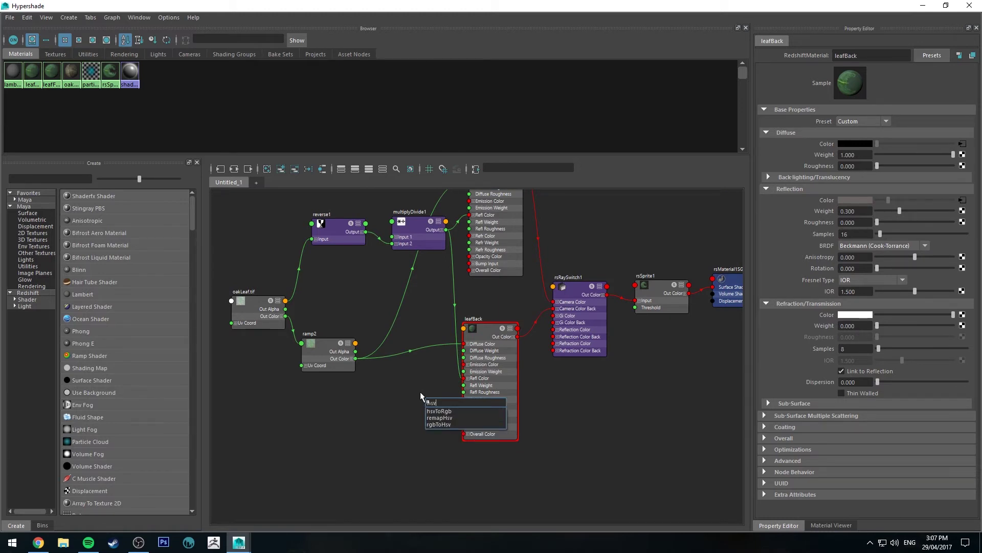
key("Down")
key("Down")
key("Return")
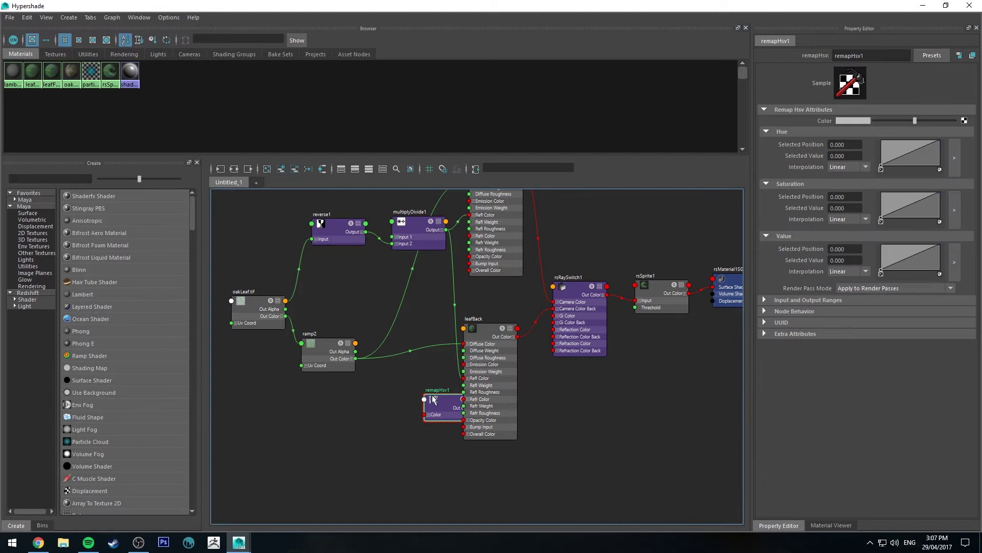
Insert remapHsv1 between ramp2's Out Color and leafBack's Diffuse Color.
left_click_drag(420, 384, 397, 378)
scroll(404, 373, "up", 2)
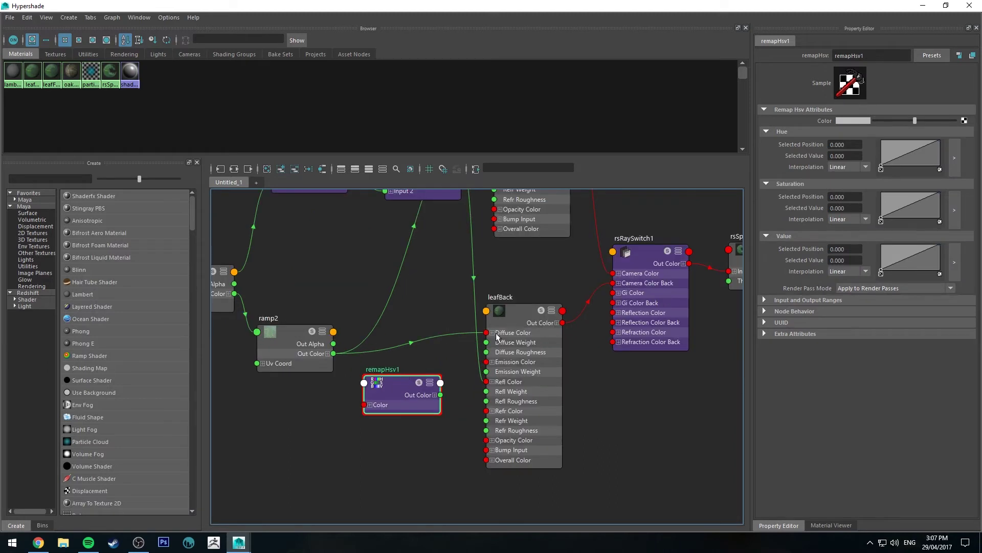
mouse_move(487, 334)
left_mouse_down()
mouse_move(420, 399)
mouse_move(376, 404)
mouse_move(383, 388)
mouse_move(489, 333)
left_mouse_up()
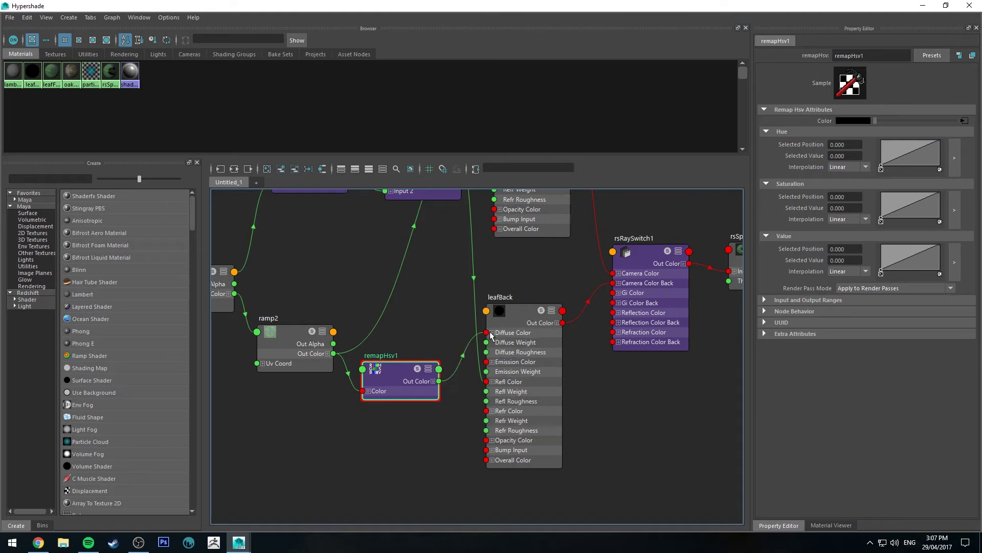
left_click_drag(399, 371, 419, 362)
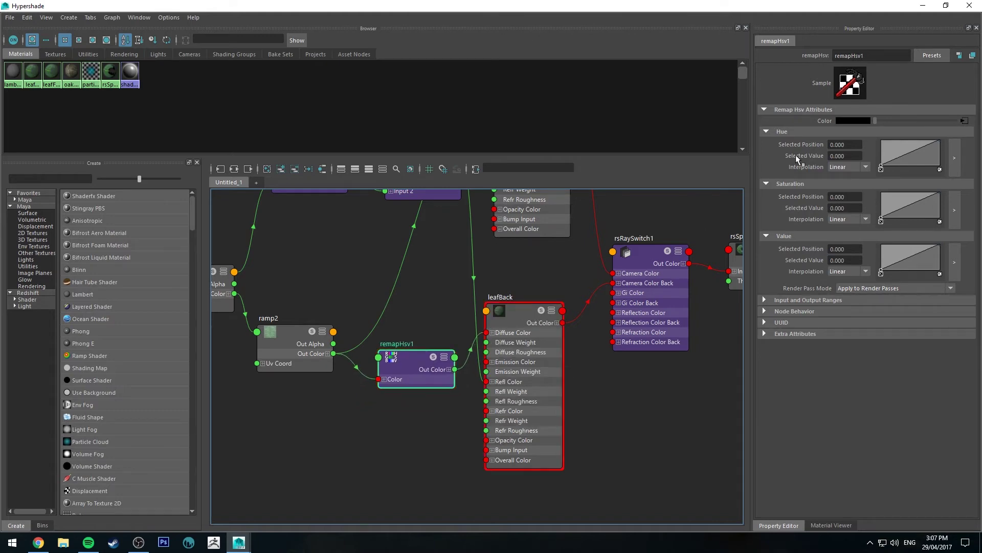
Start an IPR render of the tree and move remapHsv1's first Hue curve point to position 0.374, value 0.040.
left_click_drag(784, 2, 393, 79)
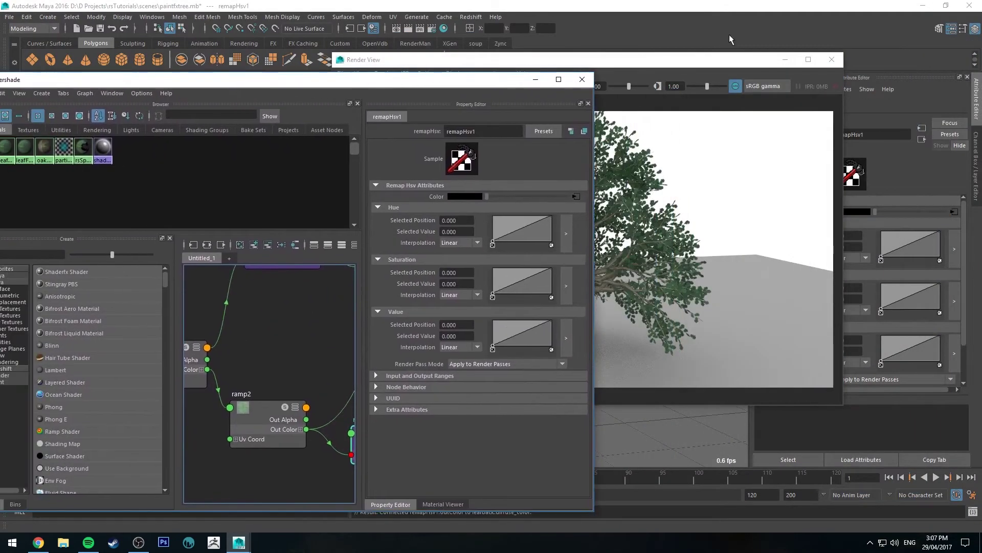
left_click(541, 83)
left_click_drag(665, 63, 568, 71)
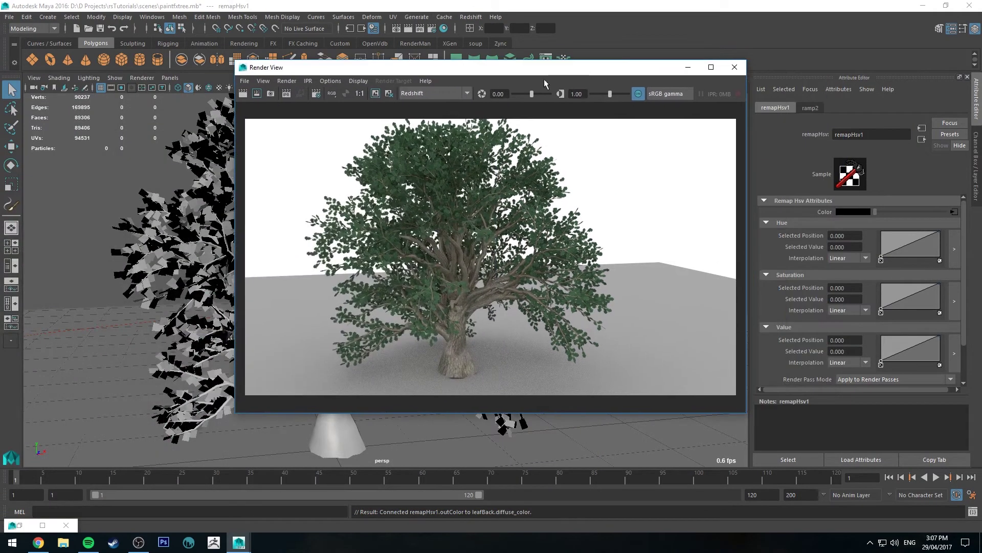
left_click(286, 93)
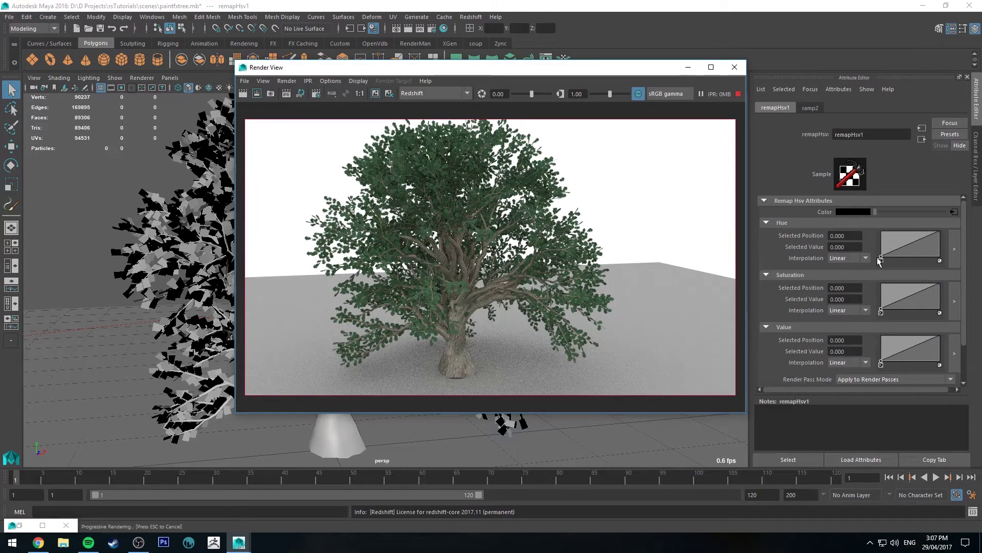
left_click_drag(880, 259, 903, 259)
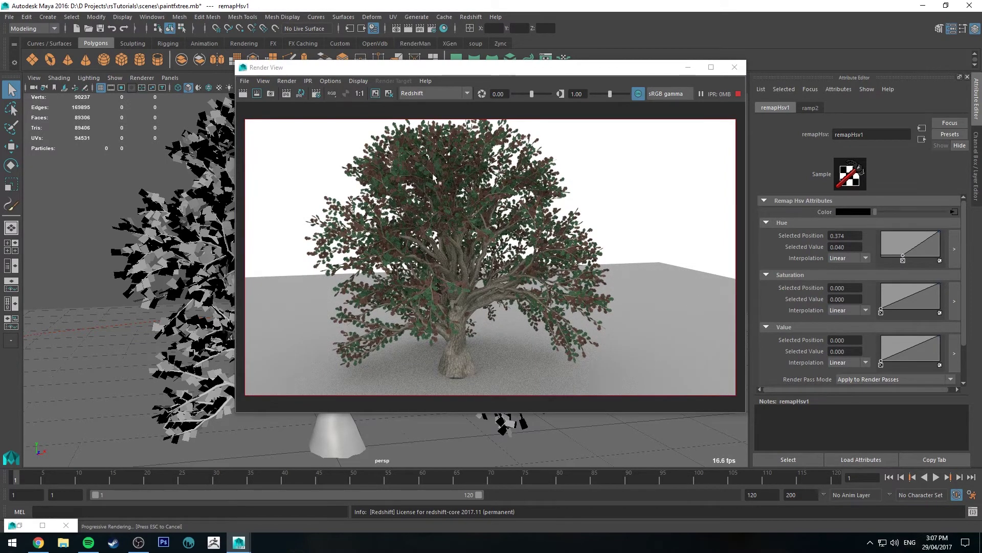
Set remapHsv1's first Hue point to position 0.122, value 0.000, first Saturation point to position 0.070, and first Value point to 0.096, 0.080.
left_click_drag(903, 255, 887, 259)
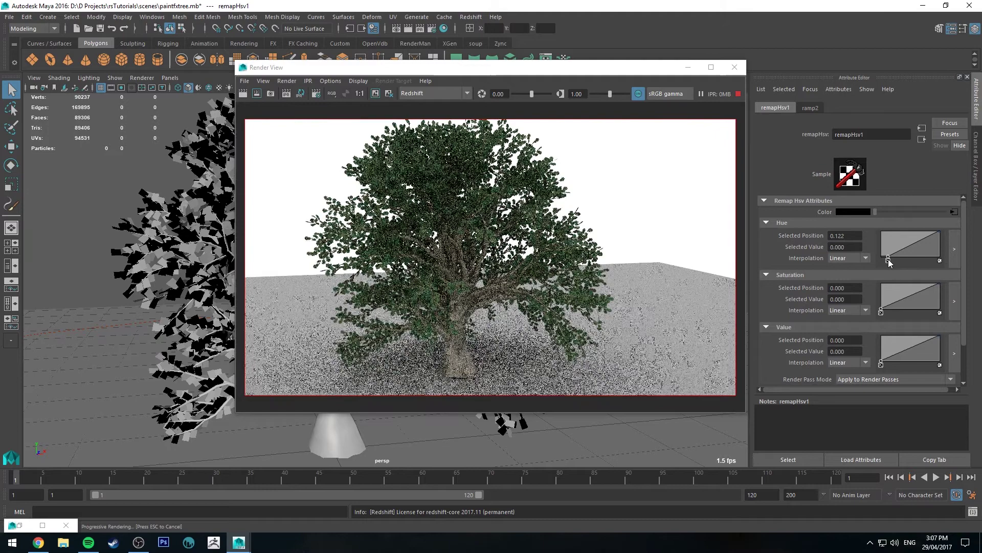
left_click_drag(888, 259, 889, 260)
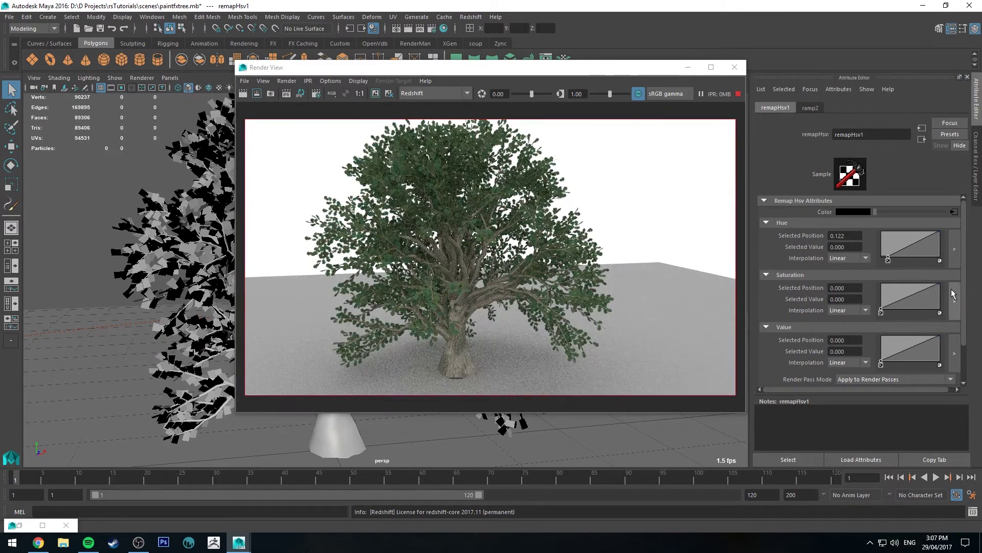
left_click_drag(881, 311, 886, 313)
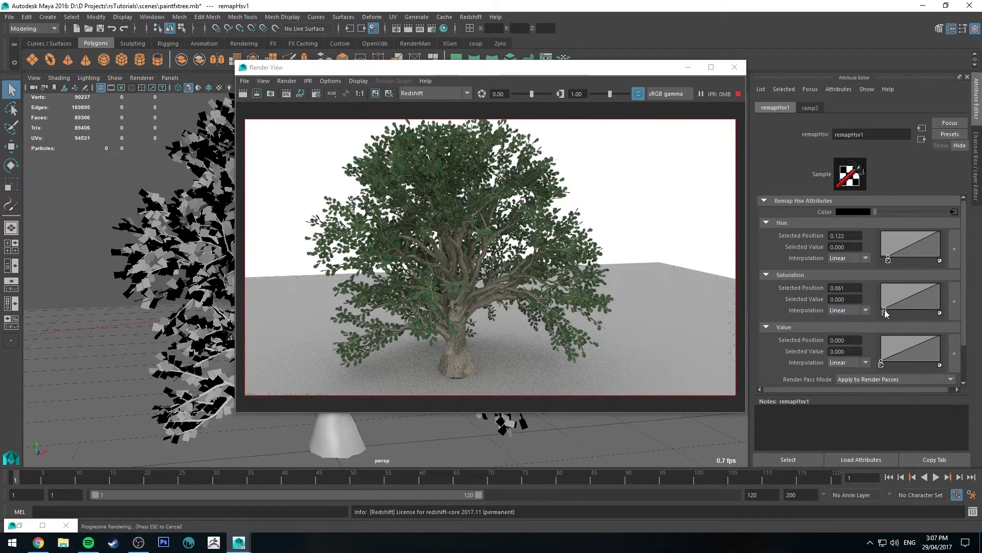
scroll(887, 313, "down", 3)
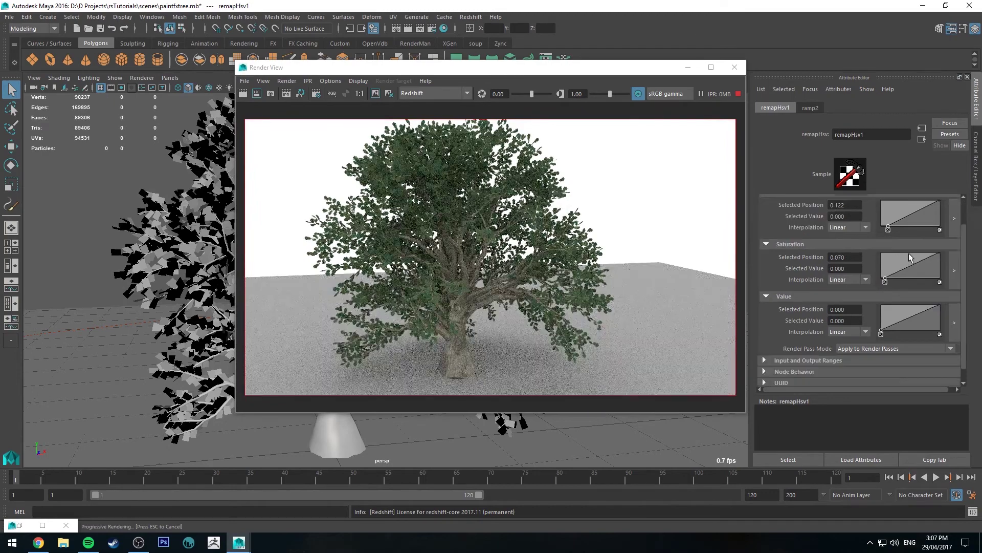
left_click_drag(881, 317, 886, 313)
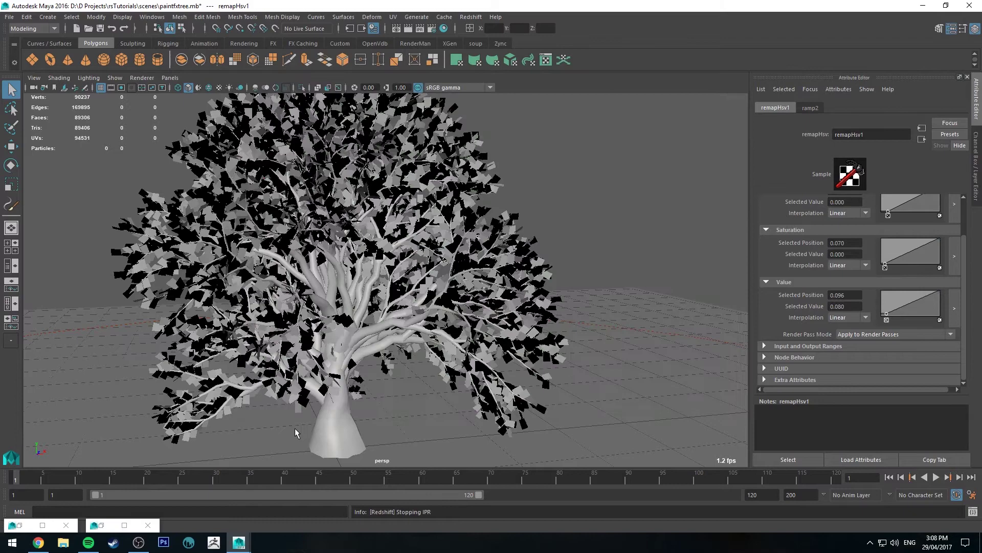
Select the tree's trunk mesh and graph its bark shading network in the maximized Hypershade.
left_click(329, 425)
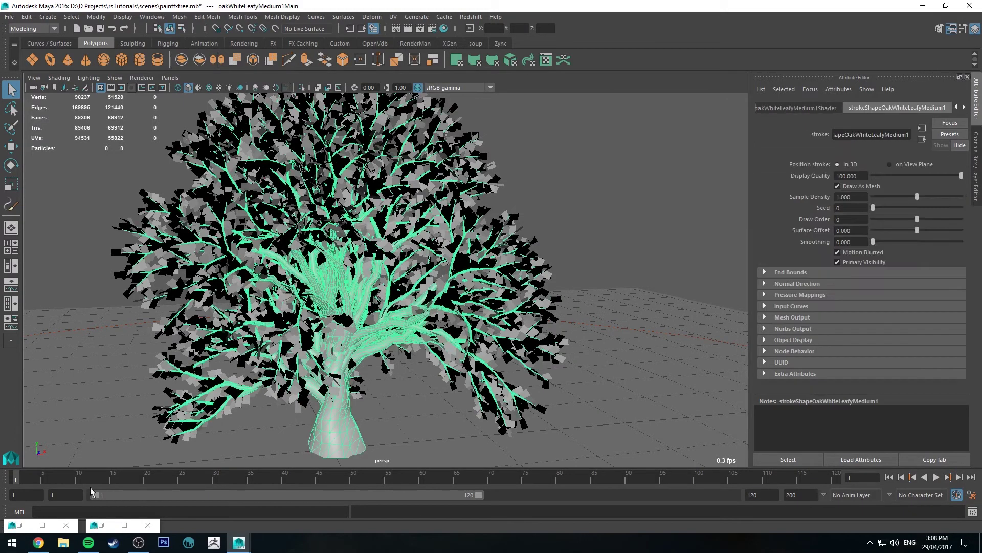
left_click(21, 526)
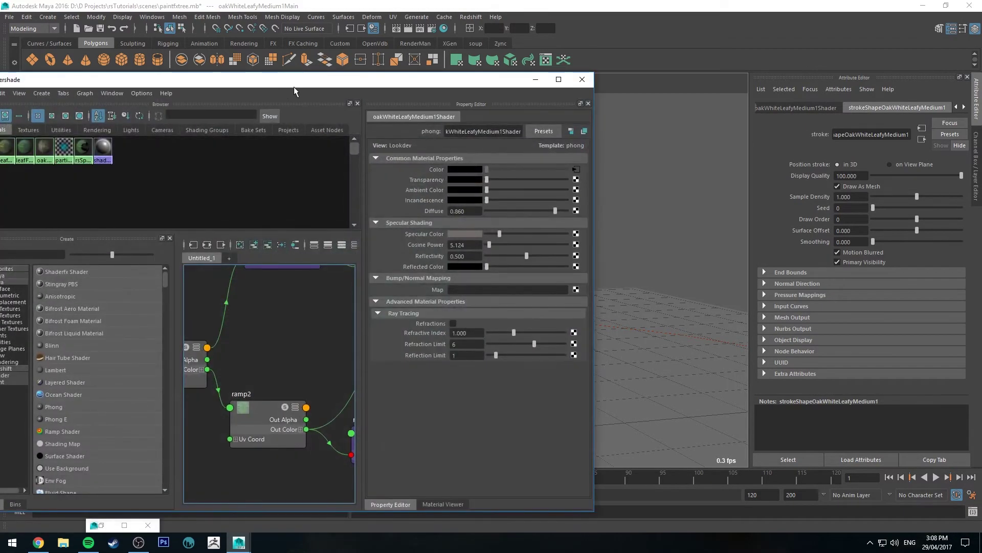
double_click(478, 78)
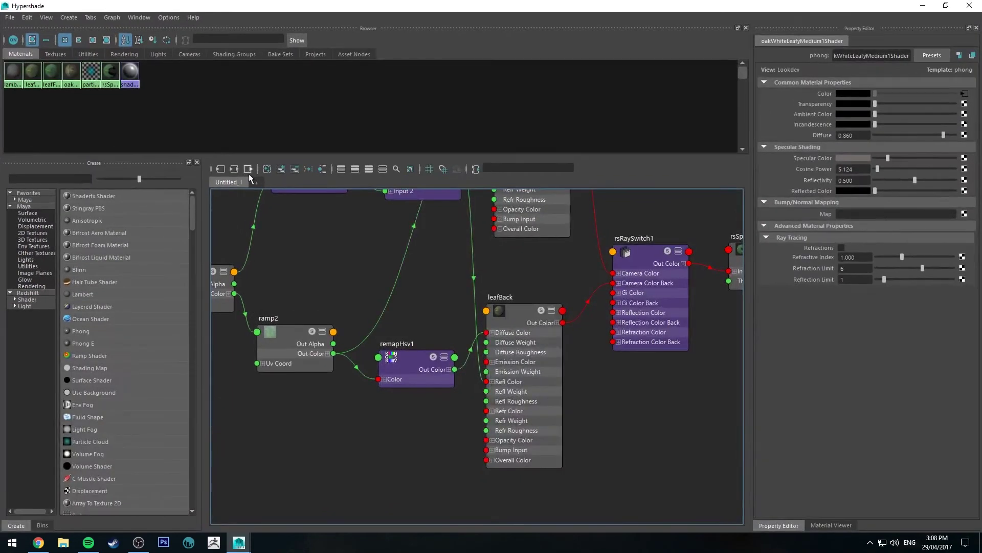
left_click(236, 170)
left_click(480, 323)
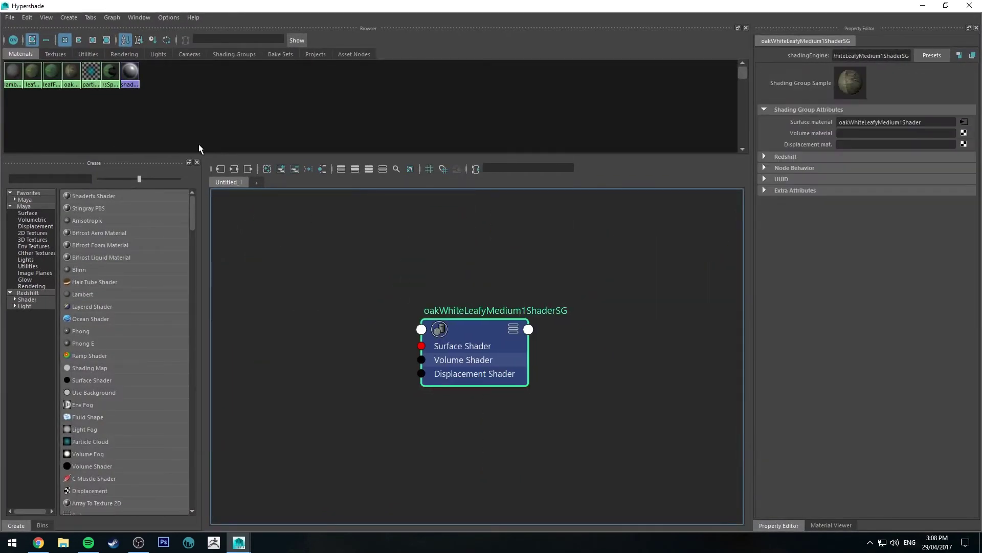
left_click(233, 169)
scroll(423, 306, "down", 2)
Create a RedshiftMaterial node below the existing oakWhiteLeafyMedium1Shader network.
key("Tab")
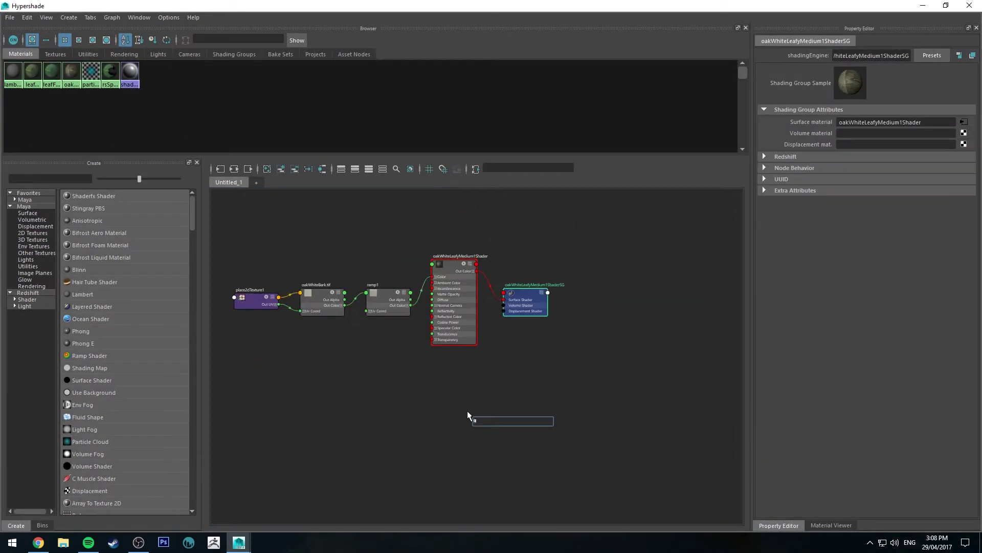
type("edshiftmat")
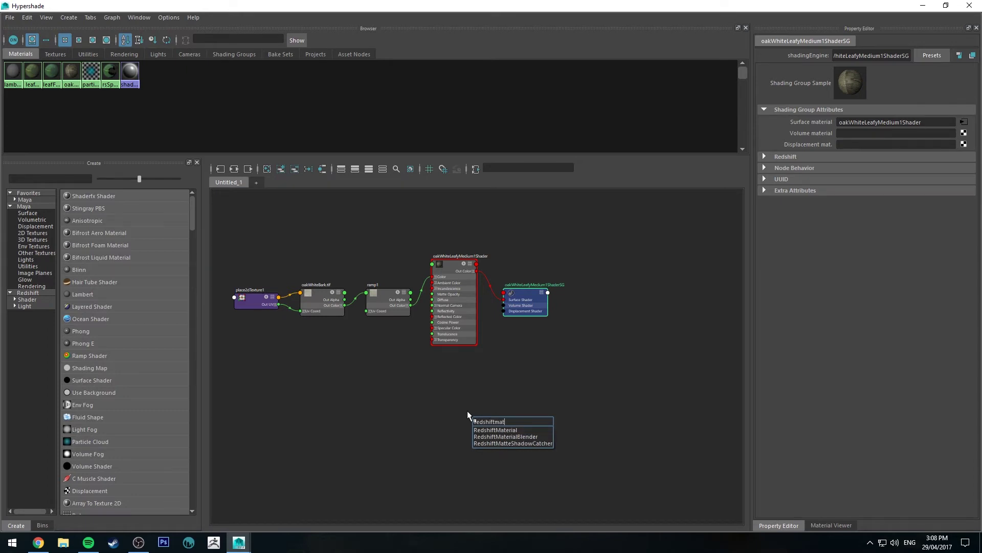
key("Down")
key("Return")
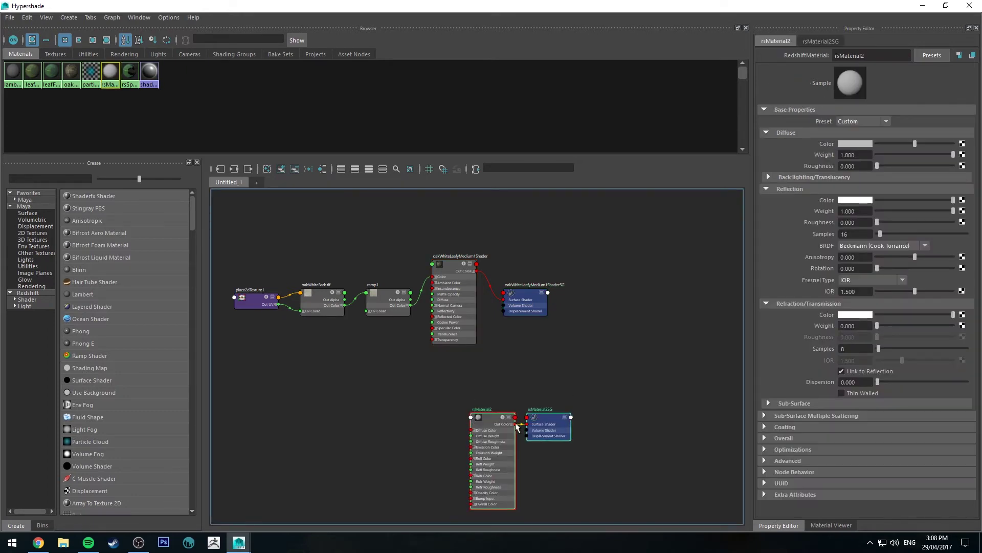
scroll(452, 343, "up", 3)
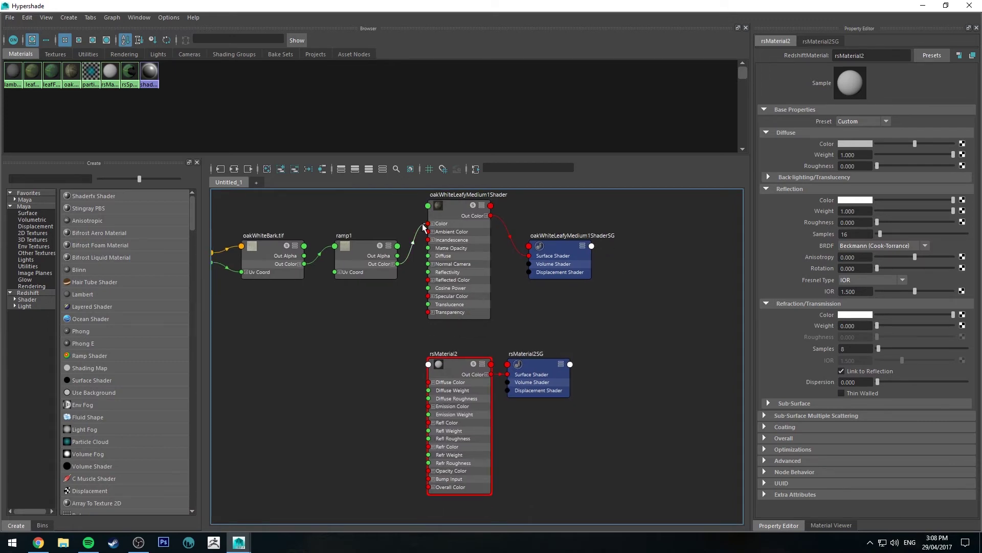
Reconnect ramp1's Out Color to the new Redshift material's Diffuse Color and move the bark texture nodes beside it.
left_click_drag(424, 224, 428, 382)
middle_click_drag(273, 282, 420, 299, "alt")
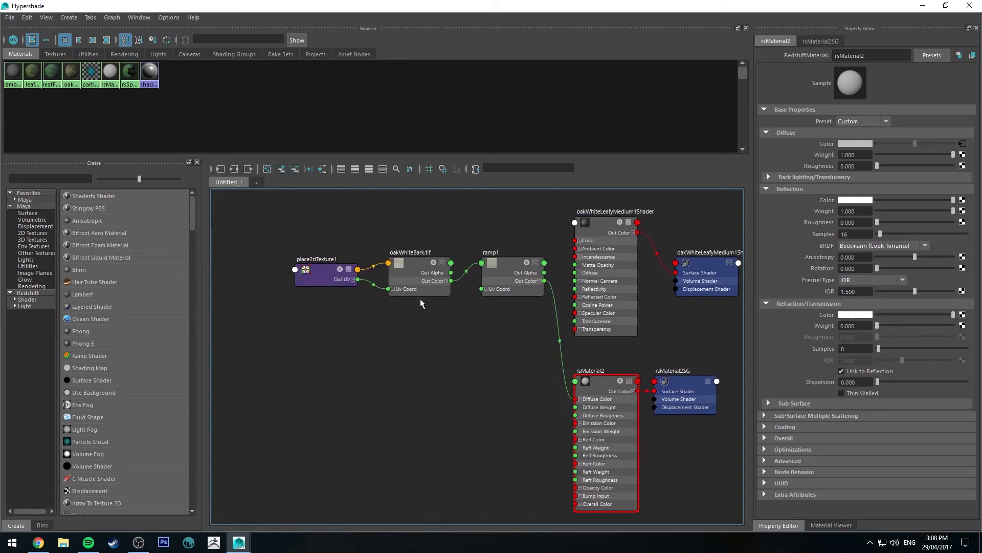
left_click_drag(416, 291, 483, 405)
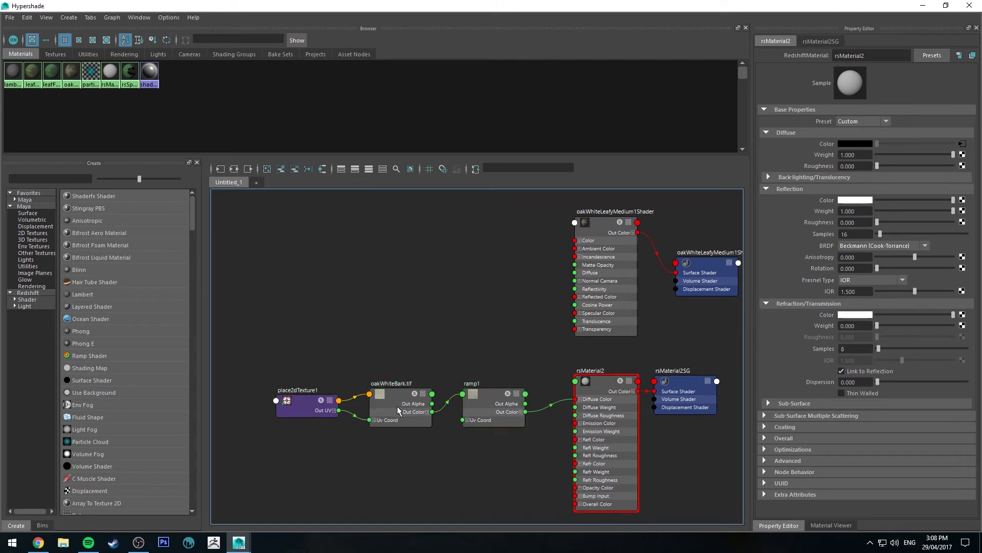
left_click(484, 400)
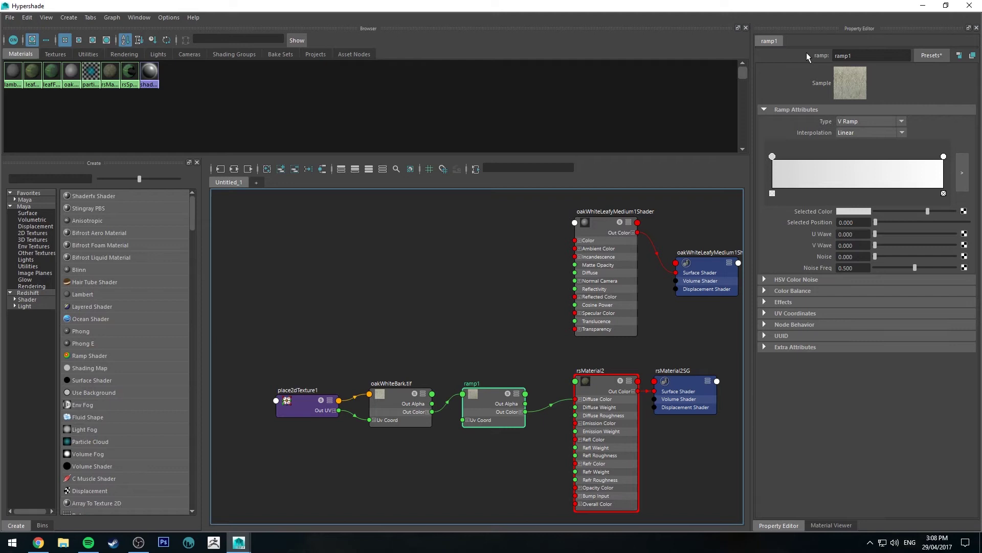
Delete the old oakWhiteLeafyMedium1Shader phong material and its shading group.
left_click(709, 290)
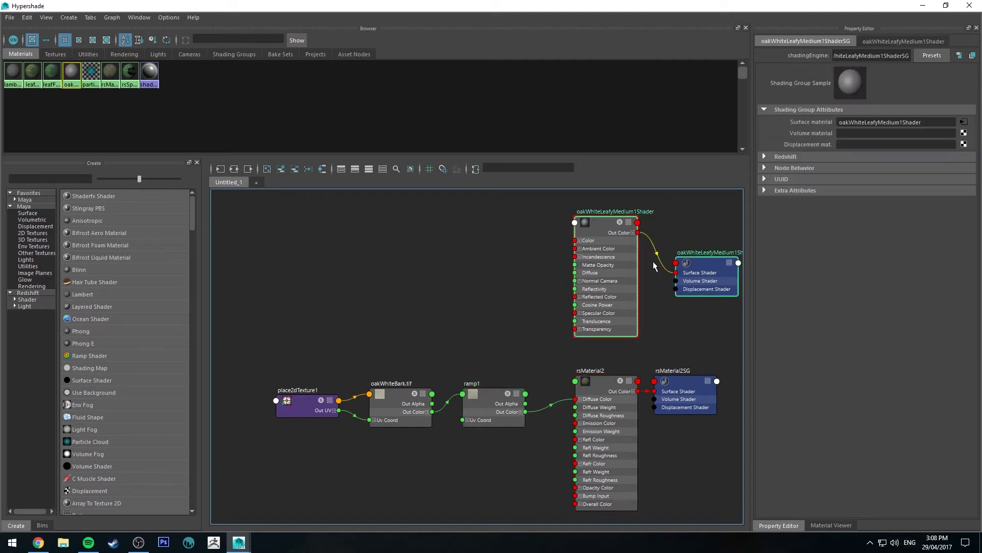
key("Delete")
middle_click_drag(686, 312, 618, 272, "alt")
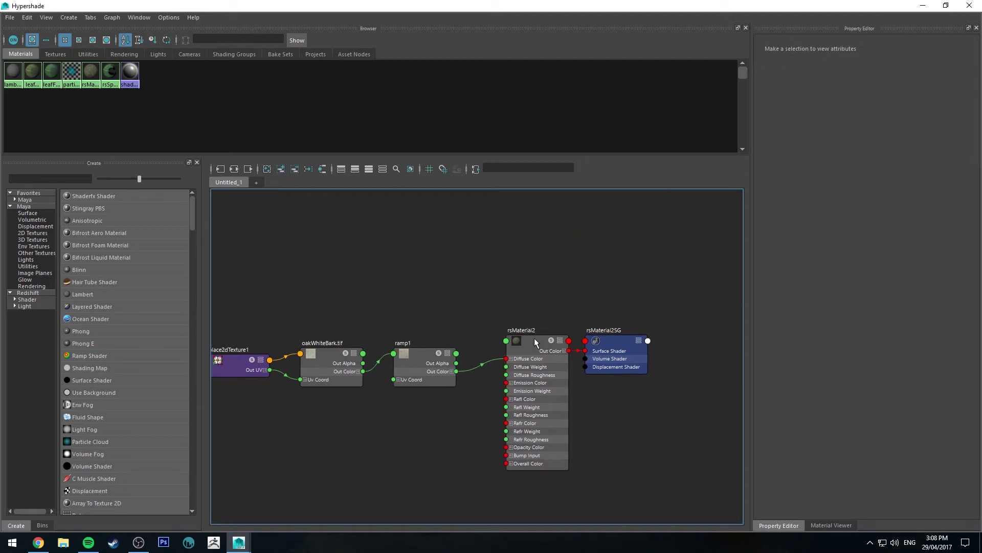
Rename the new Redshift bark material as trunk.
left_click(535, 339)
left_click_drag(875, 55, 574, 29)
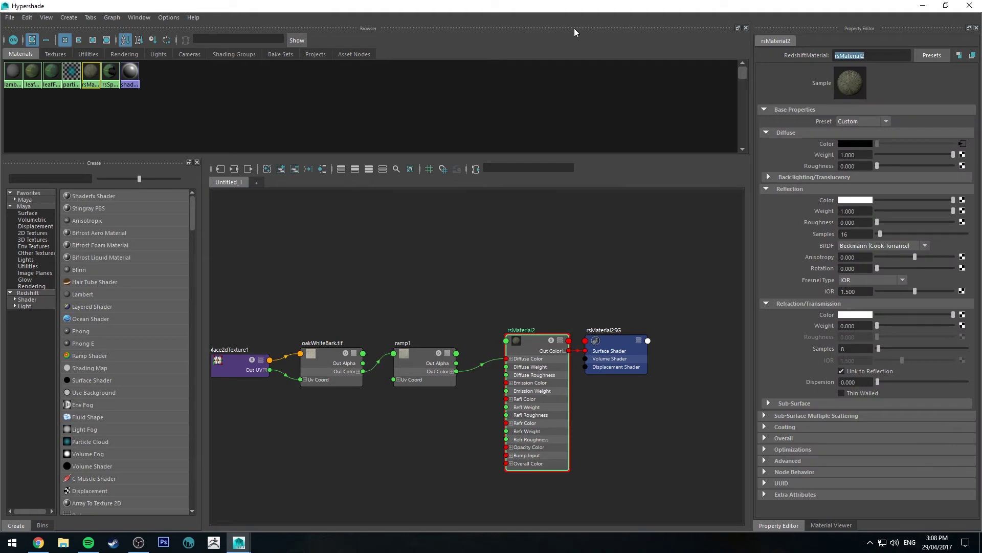
type("trunk")
key("Return")
Create a RedshiftBumpMap node below ramp1 in the trunk material graph.
key("Tab")
type("bump")
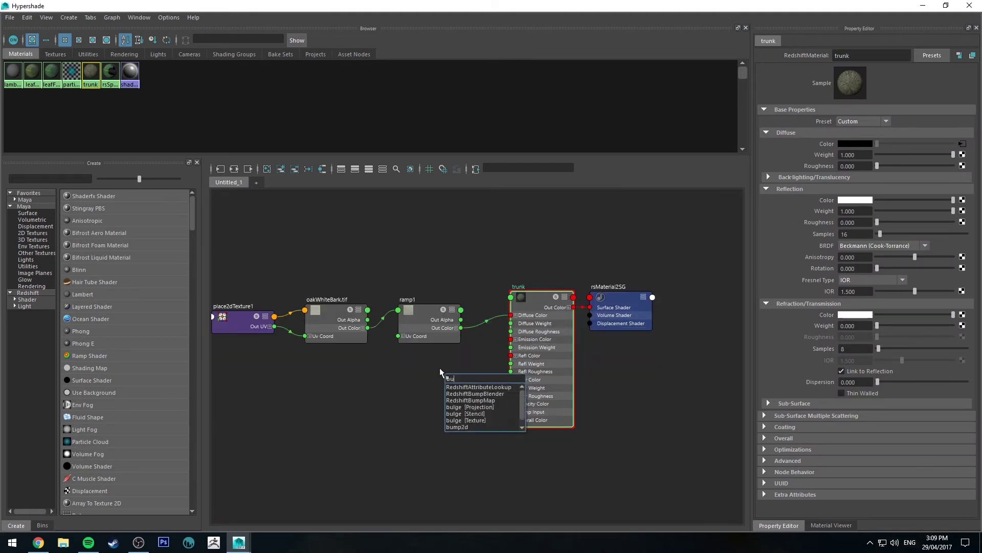
key("Down")
key("Down")
key("Return")
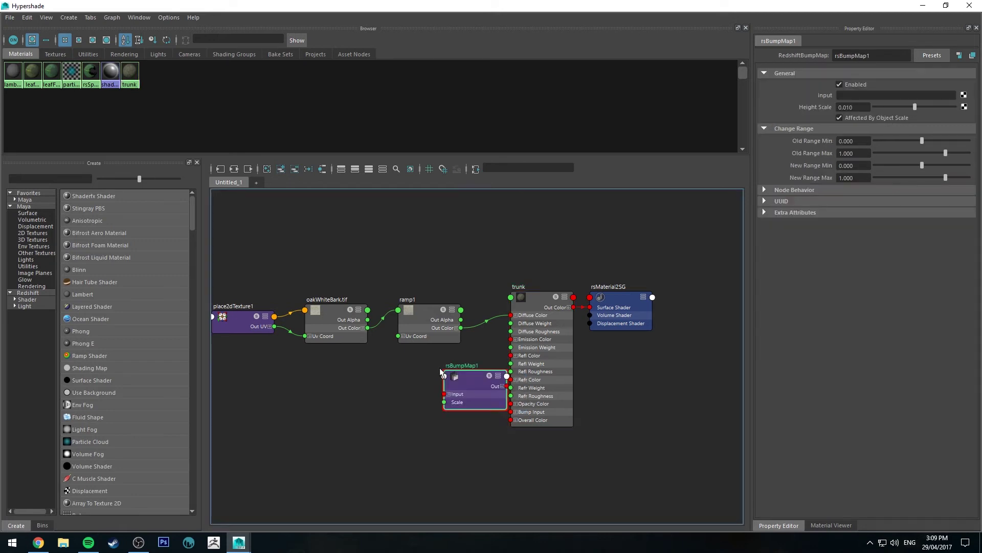
Connect oakWhiteBark.tif's Out Color to the bump map's Input, and the bump map's Out to trunk's Bump Input.
left_click_drag(480, 384, 458, 386)
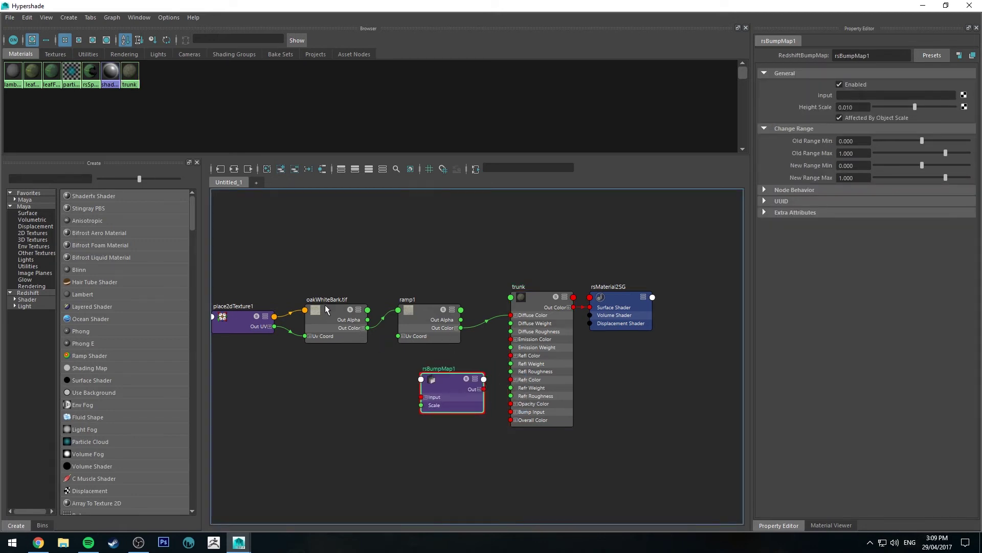
left_click_drag(367, 328, 421, 397)
left_click_drag(482, 387, 518, 410)
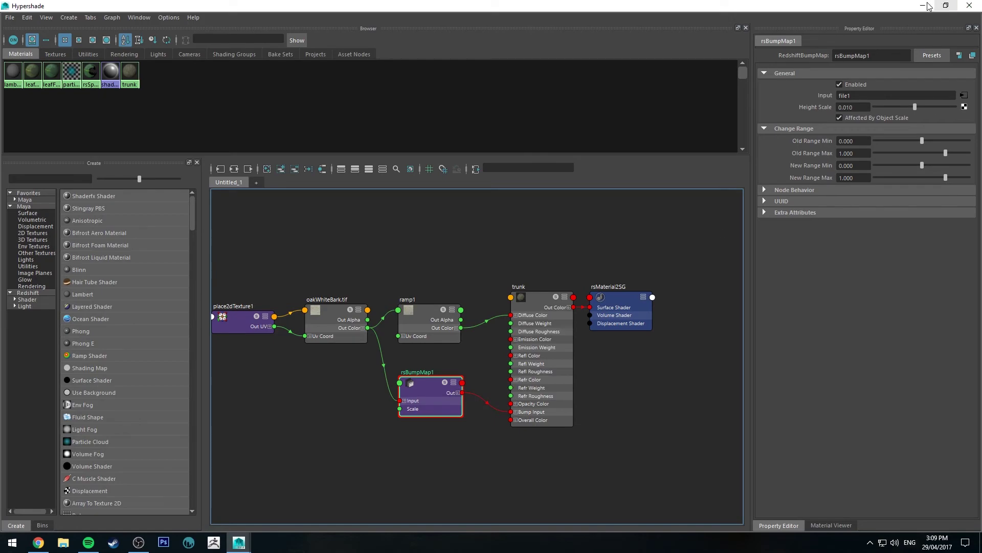
Assign the trunk material to the tree's trunk and branch mesh, then minimize Hypershade.
left_click(970, 6)
scroll(549, 232, "up", 2)
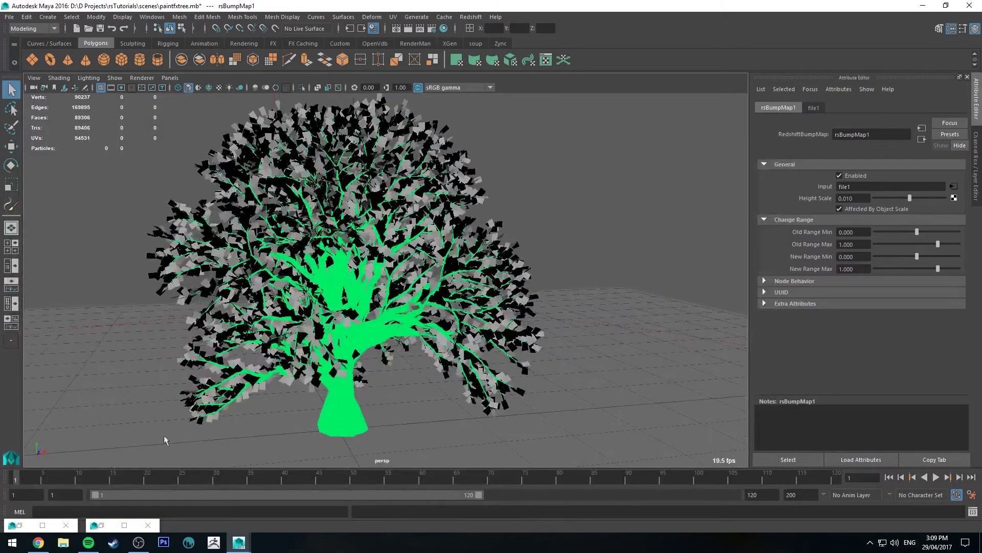
left_click(39, 522)
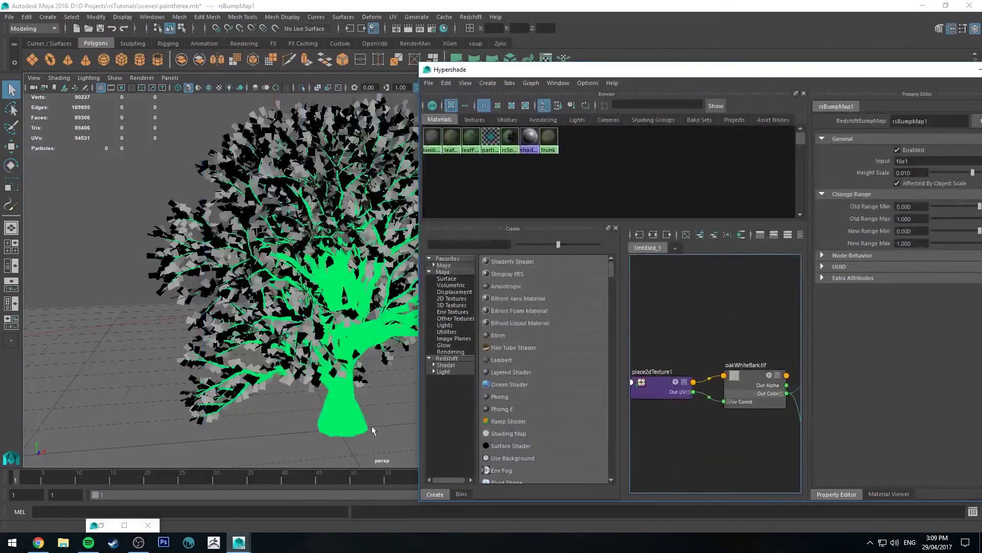
left_click(372, 429)
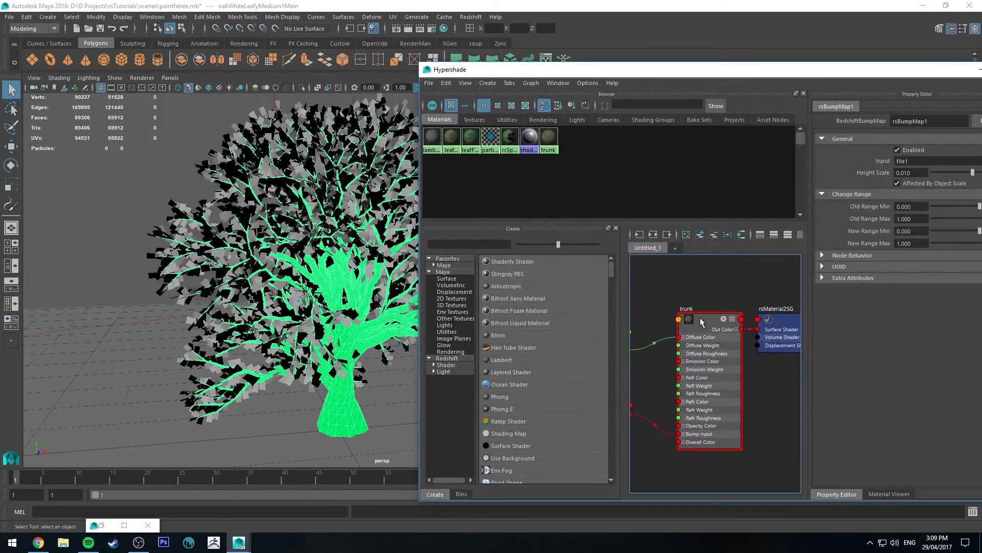
right_click_drag(701, 321, 700, 291)
left_click_drag(928, 69, 692, 89)
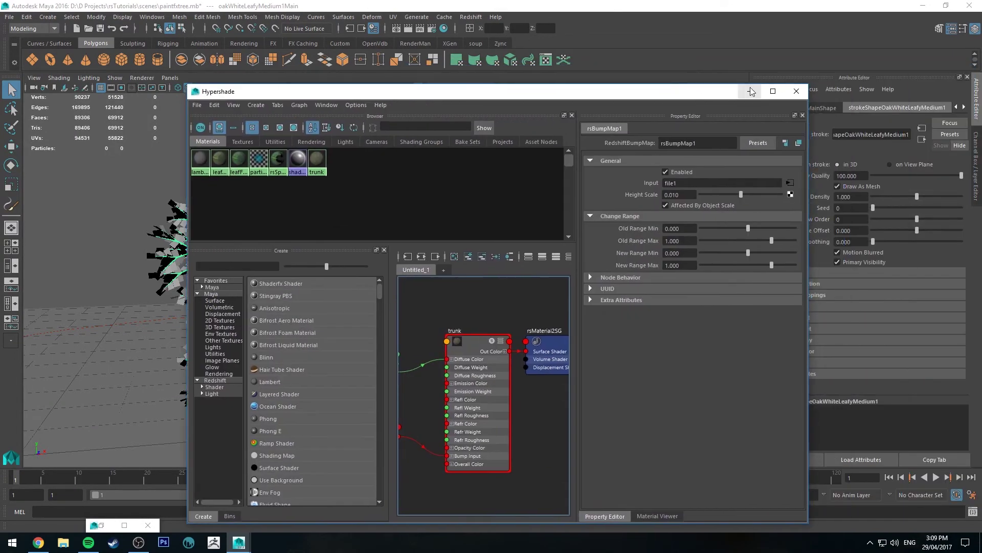
left_click(750, 89)
Hide the dome light and create a Redshift physical area light to light the trunk in the render.
scroll(494, 230, "down", 5)
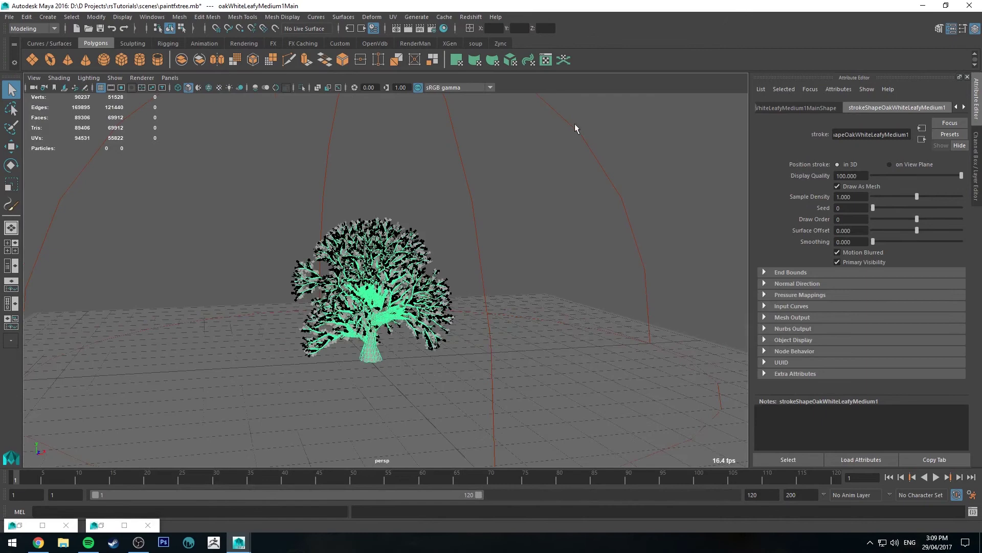
left_click(594, 151)
key("ctrl+h")
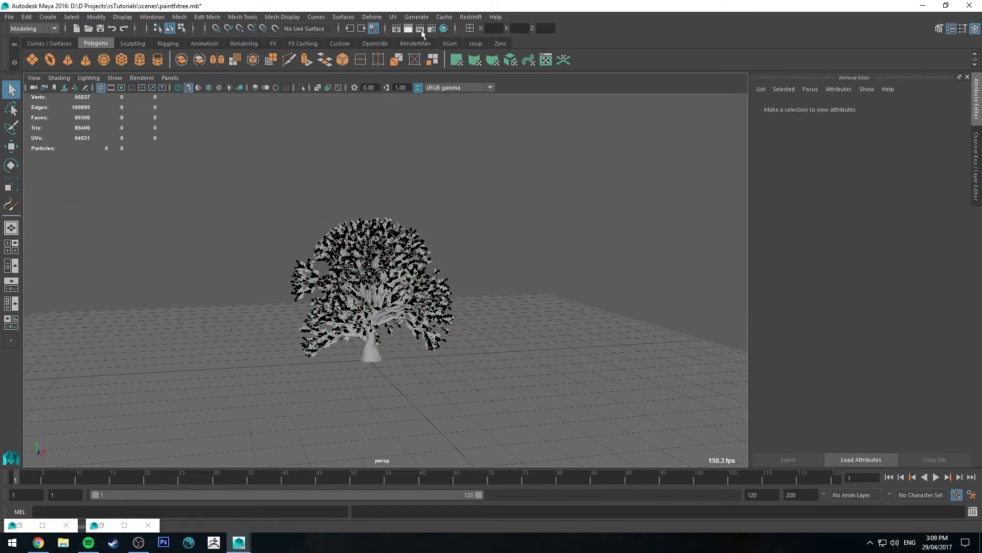
left_click(471, 17)
mouse_move(480, 47)
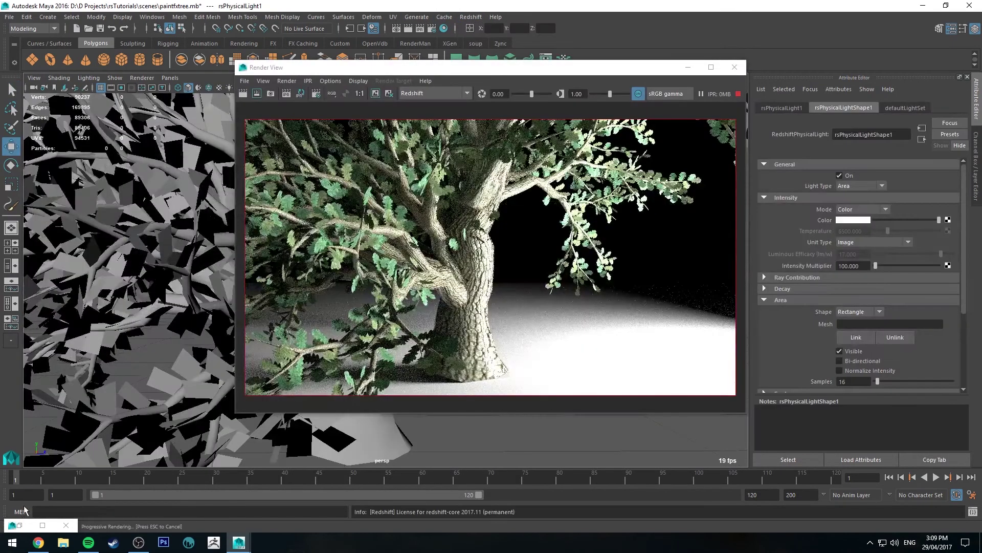
Set the Height Scale of the trunk's Redshift bump map node to 1.
left_click(20, 526)
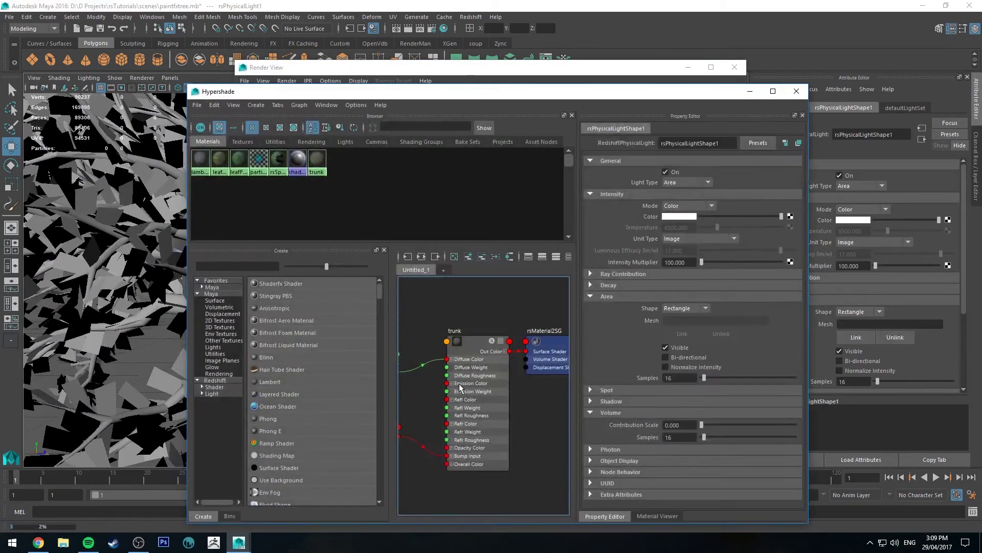
middle_click_drag(434, 425, 492, 402, "alt")
left_click(492, 401)
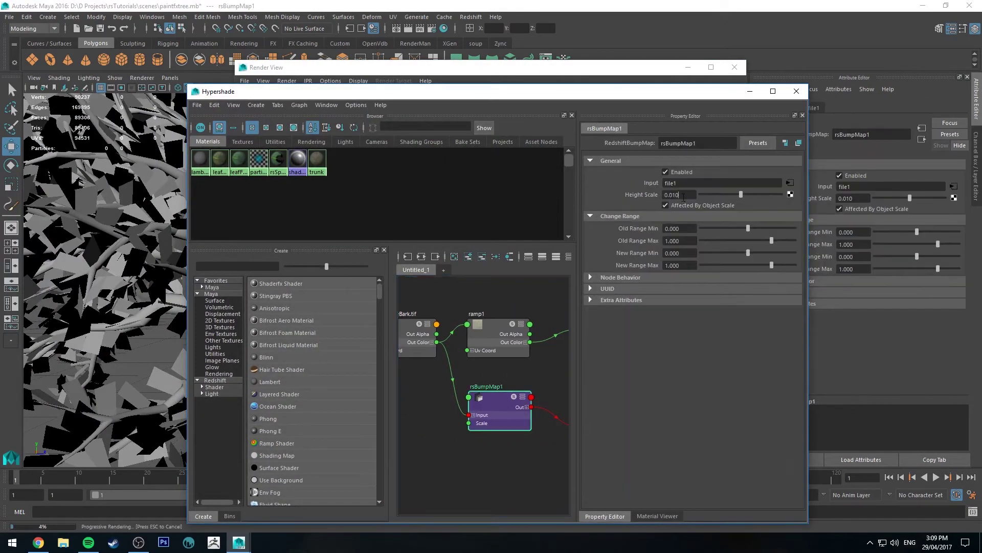
double_click(682, 195)
type("0")
key("Return")
type("1")
key("Return")
Arrange the Hypershade and Render View windows to show the bump node, its attributes and the trunk render together.
left_click_drag(437, 92, 0, 102)
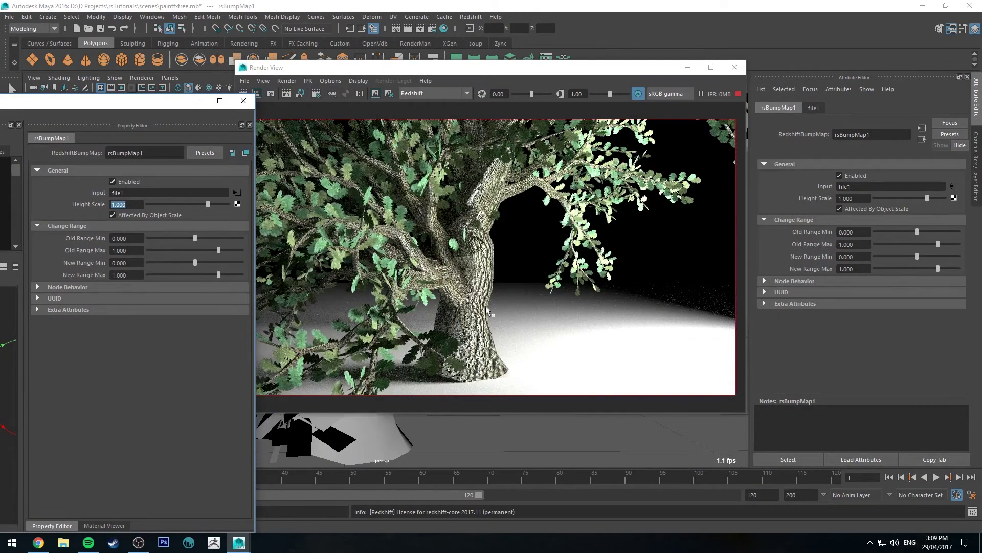
left_click_drag(522, 72, 596, 68)
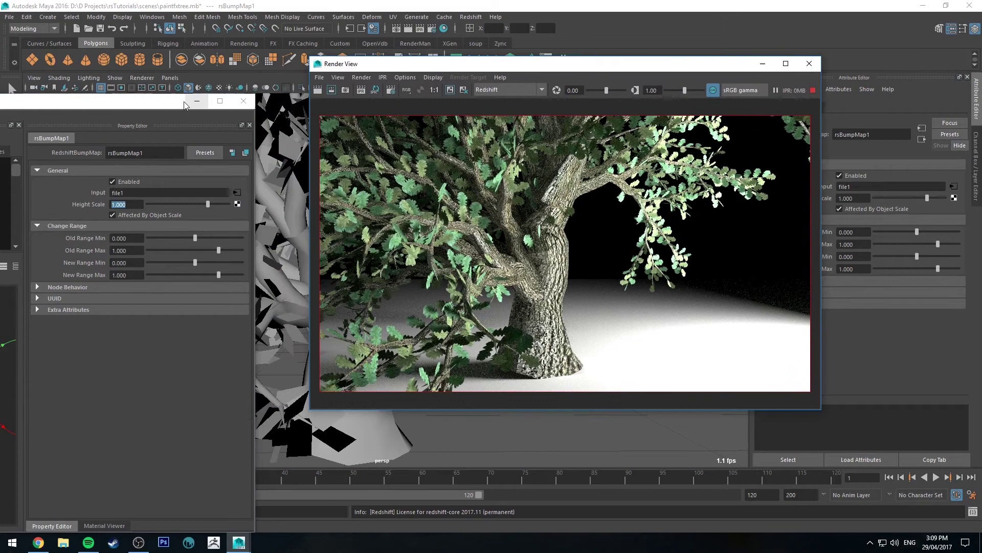
left_click_drag(195, 101, 285, 104)
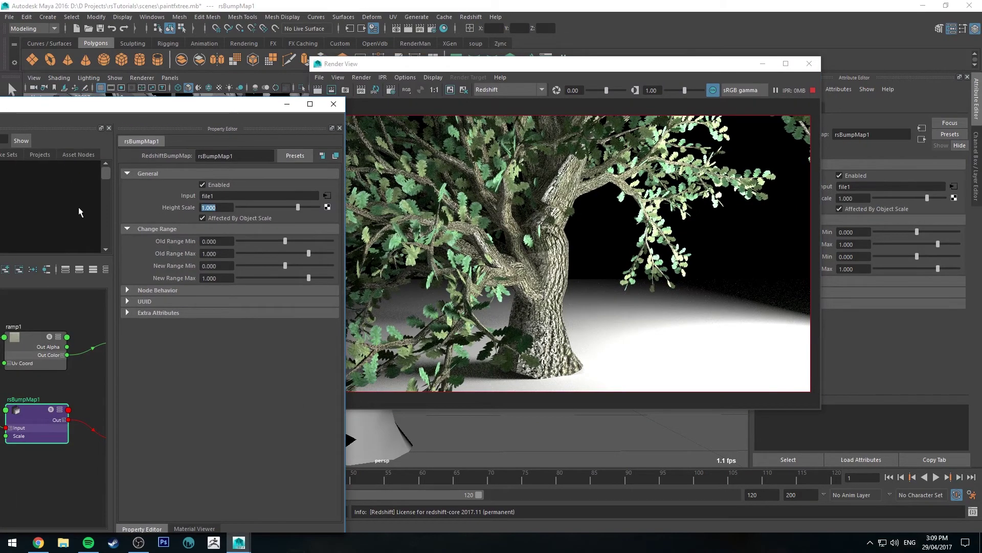
Try a Height Scale of 0.5 on the trunk's bump map node, settle on 0.2, and minimize Hypershade.
type("0.5")
key("Return")
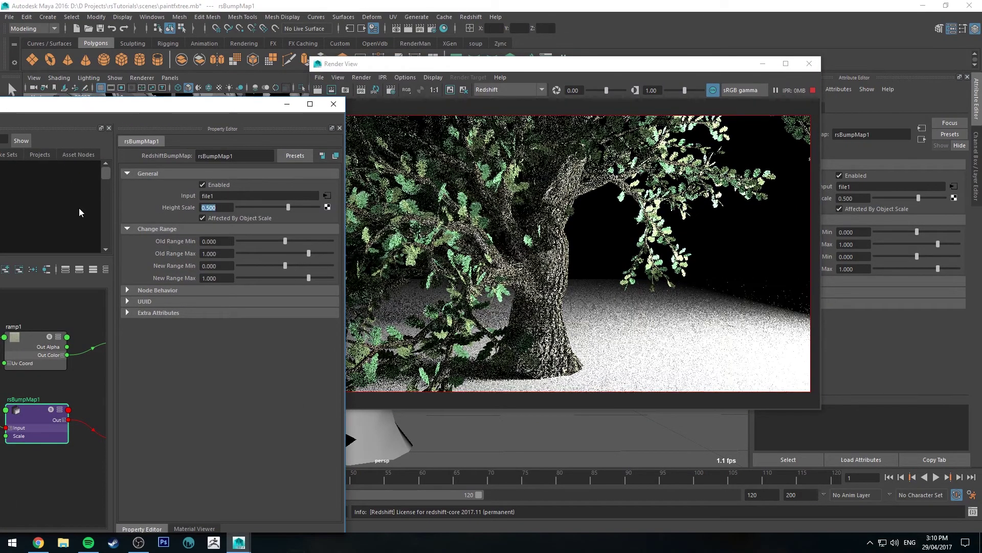
type(".")
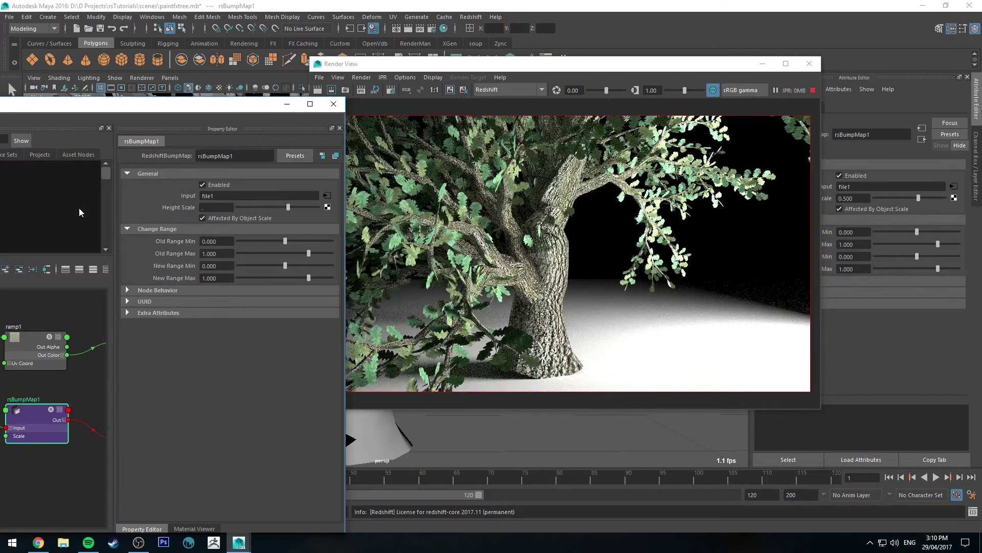
type("2")
key("Return")
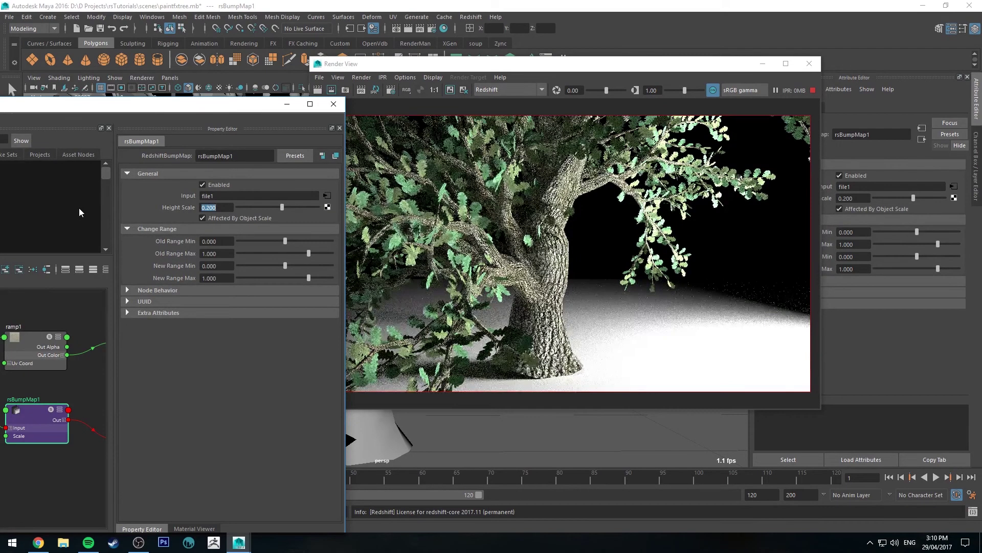
left_click(288, 104)
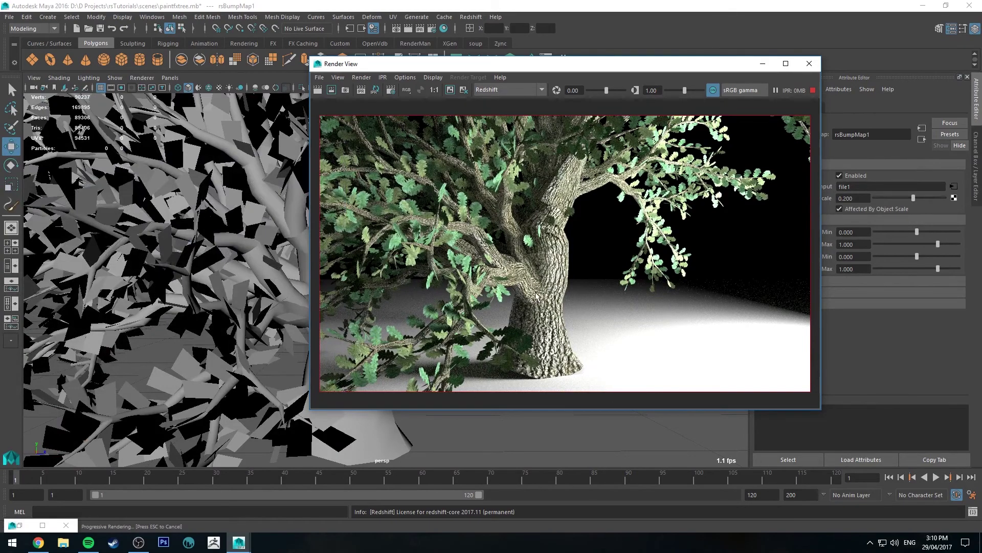
Restore the Hypershade window and graph the shading network of the leaves' rsSprite material.
left_click(209, 319)
scroll(209, 320, "down", 5)
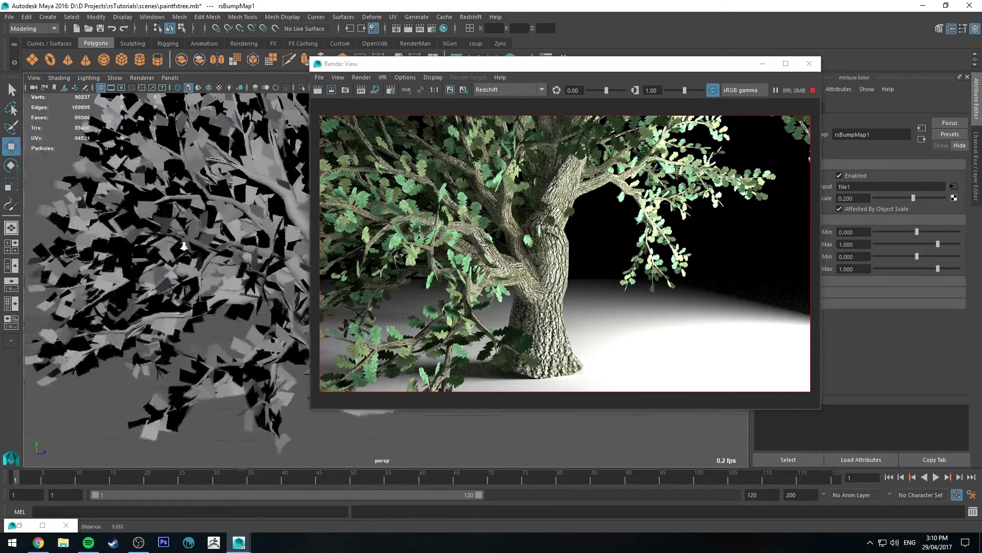
left_click_drag(209, 320, 228, 273, "alt")
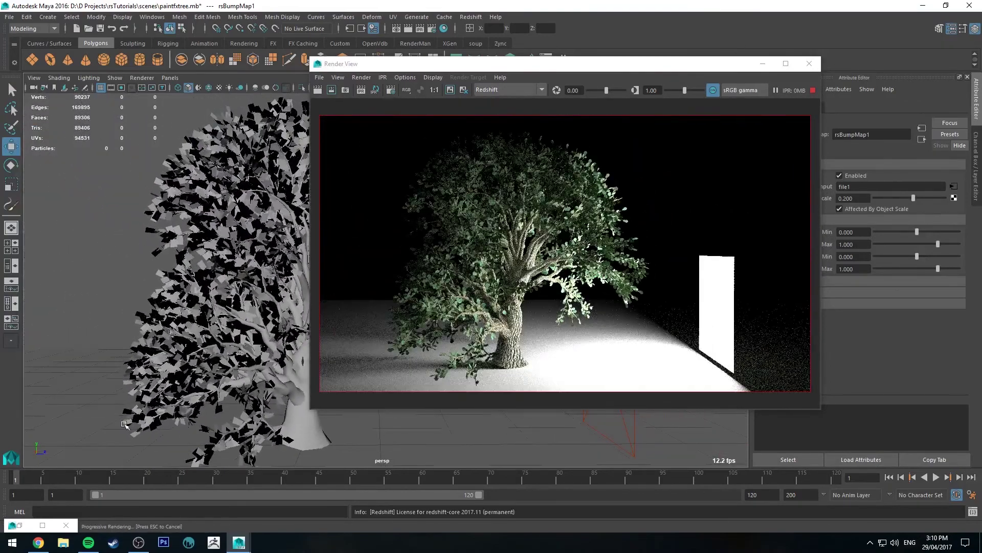
left_click(19, 525)
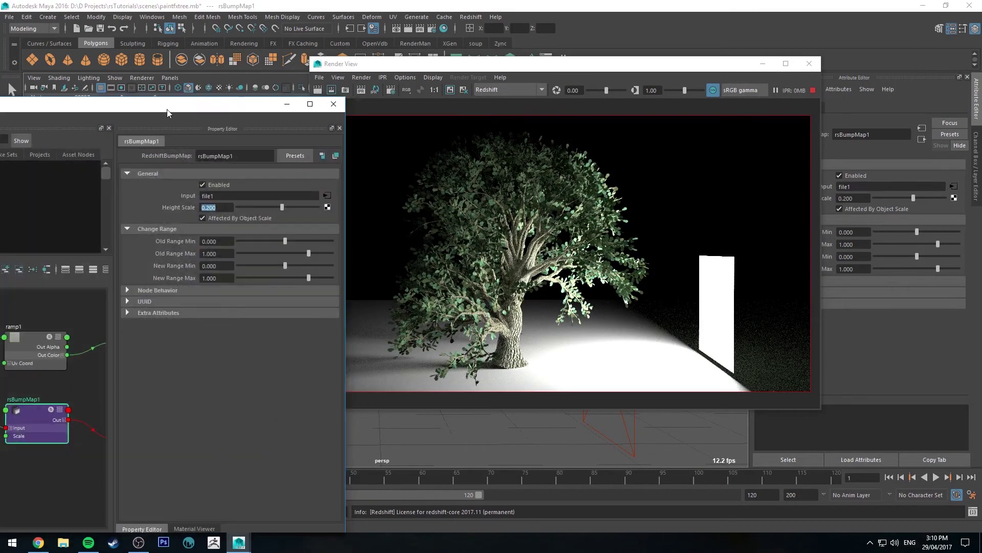
left_click_drag(168, 112, 848, 71)
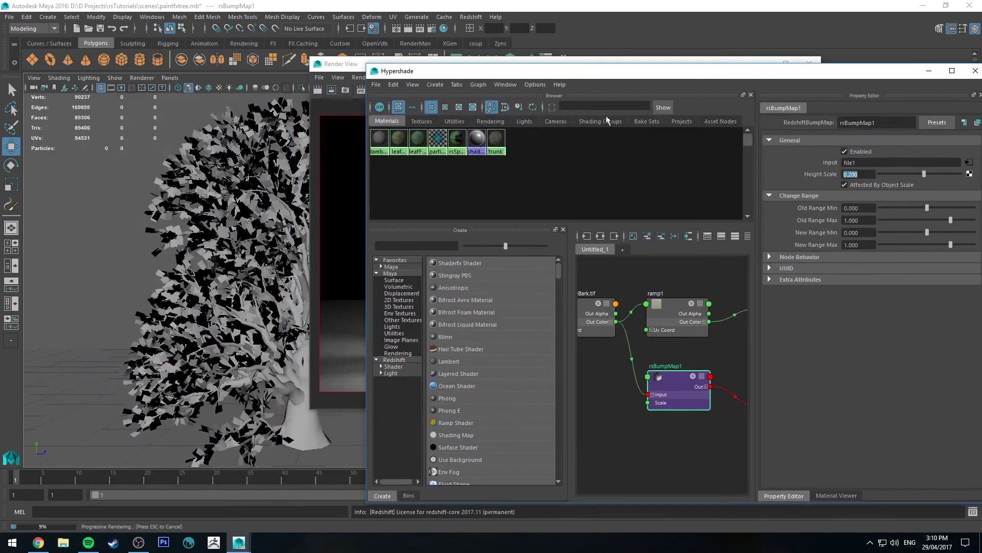
left_click(266, 143)
left_click(600, 236)
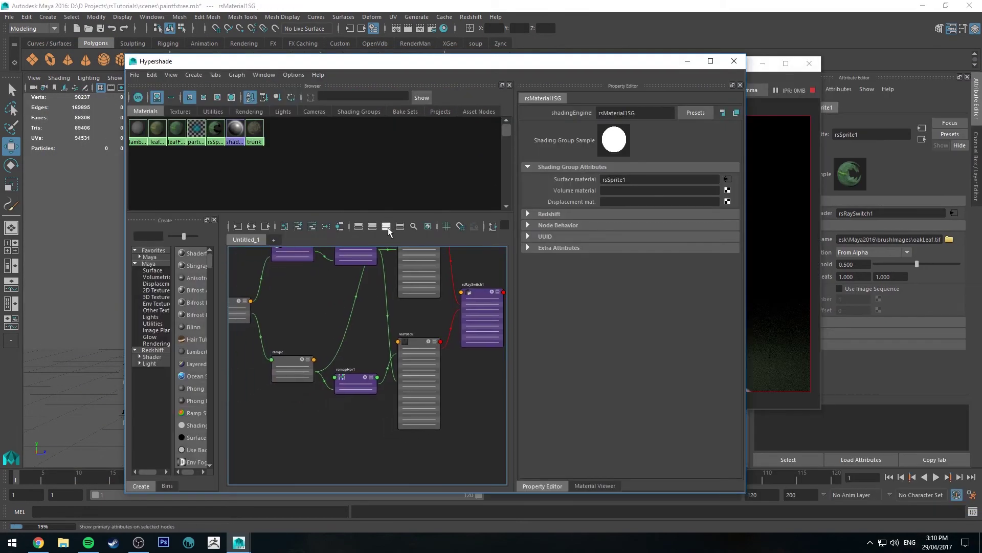
left_click(387, 227)
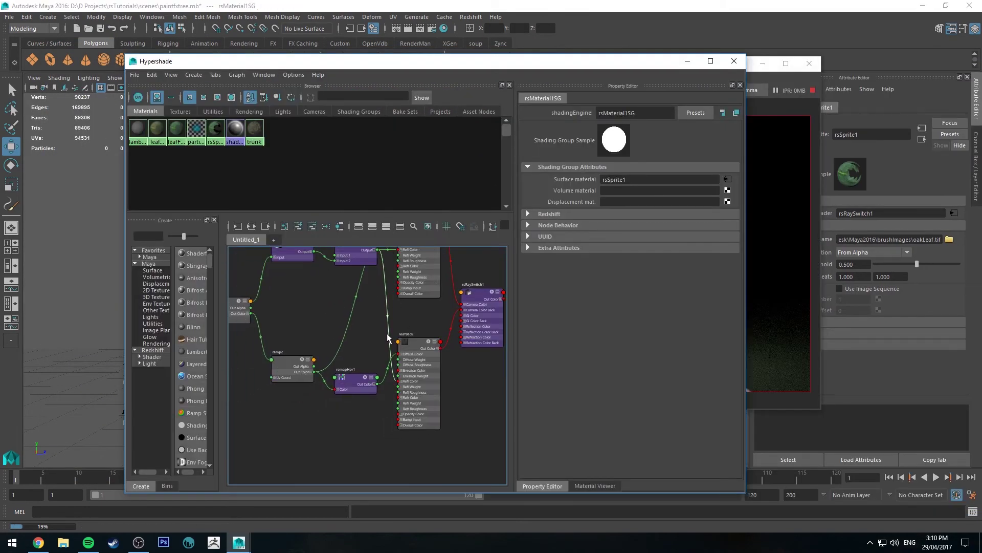
Lower the reflection weight of the leafBack material to about 0.067.
left_click(415, 339)
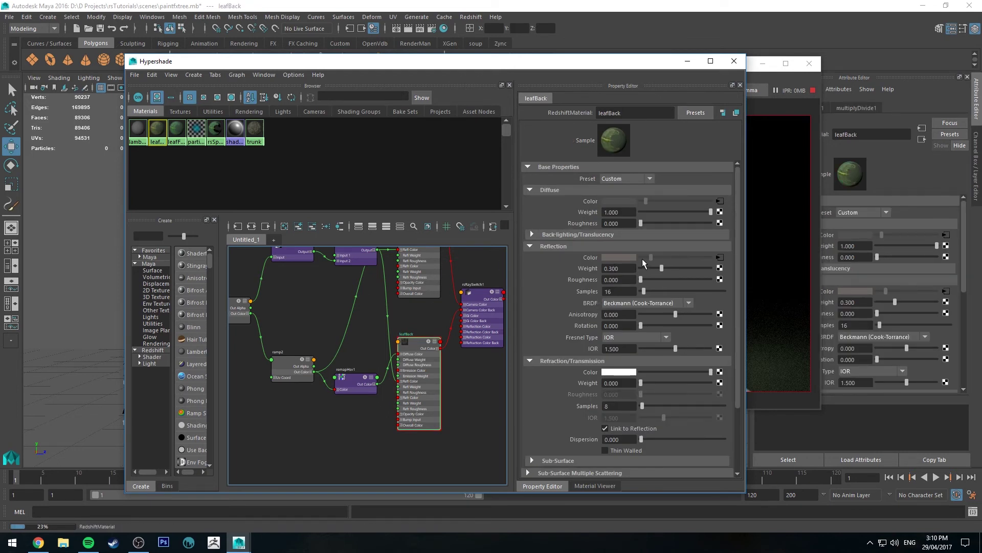
left_click_drag(648, 269, 645, 269)
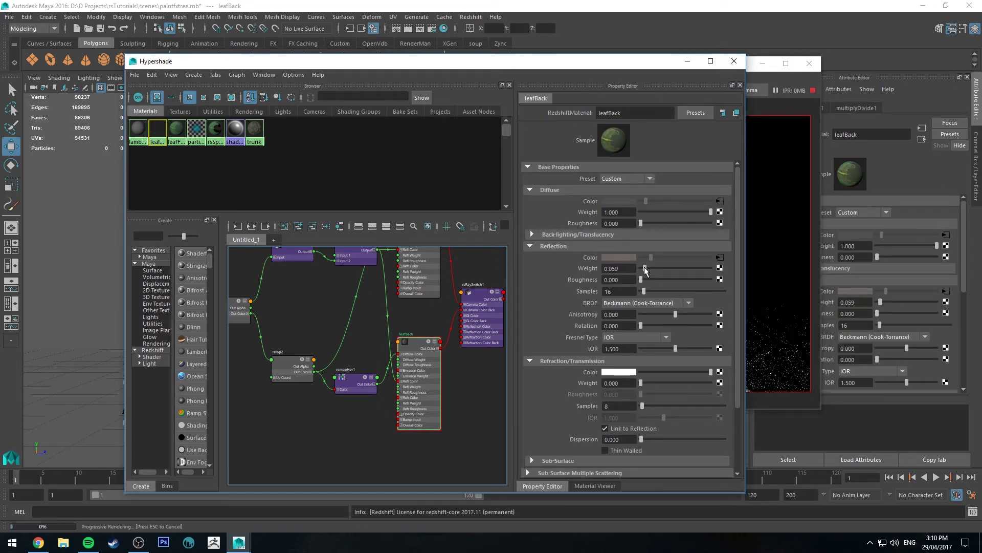
scroll(570, 291, "down", 4)
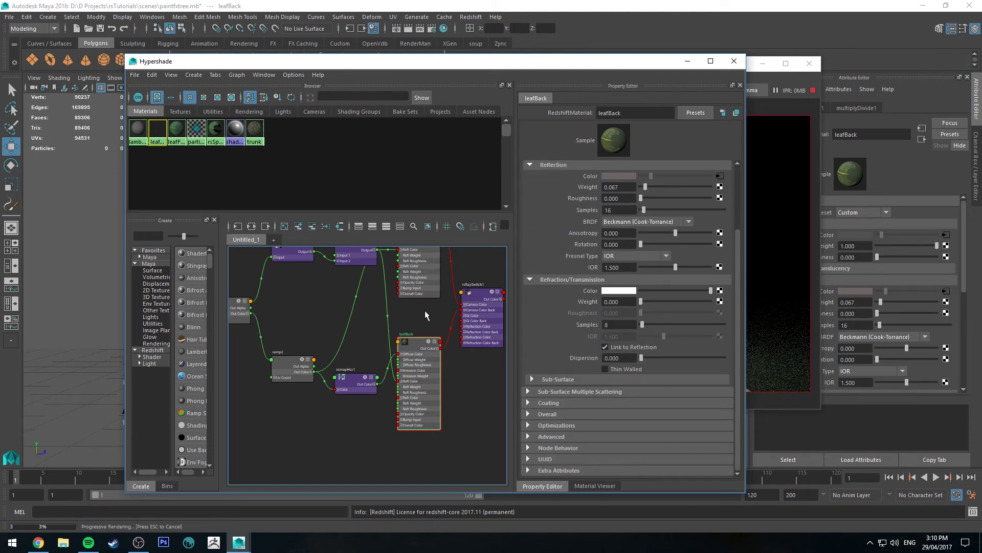
Slightly reduce the overall Opacity of the leafFront material.
middle_click_drag(424, 310, 427, 351, "alt")
left_click(409, 256)
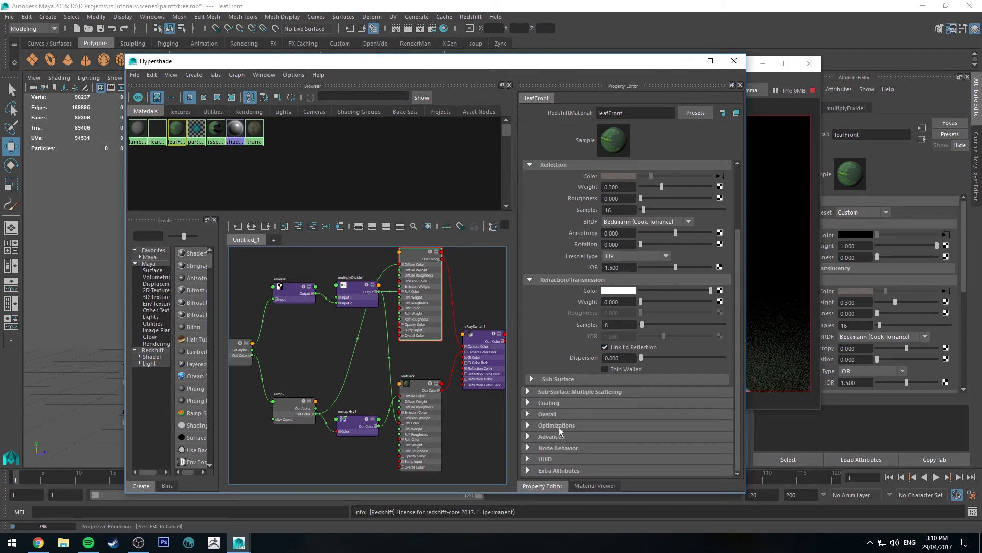
left_click(546, 414)
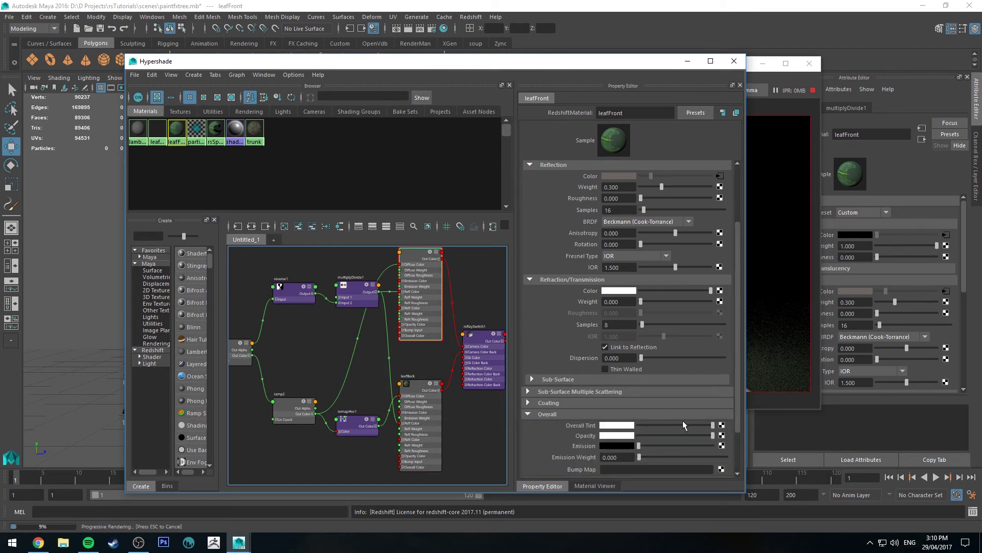
left_click_drag(710, 434, 694, 436)
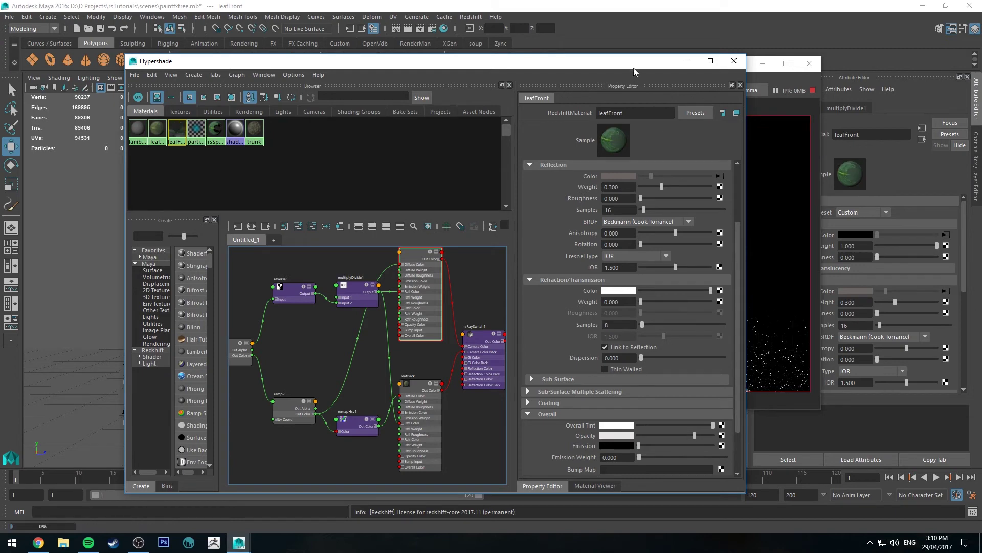
Move Hypershade away from the render, minimize it, and stop the IPR render of the whole tree.
left_click_drag(634, 71, 204, 101)
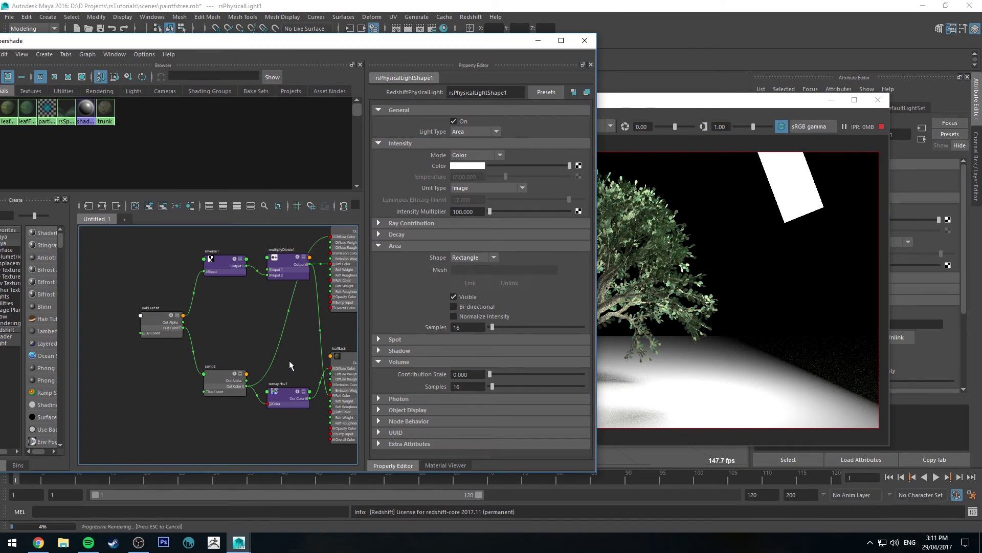
middle_click_drag(293, 347, 233, 403, "alt")
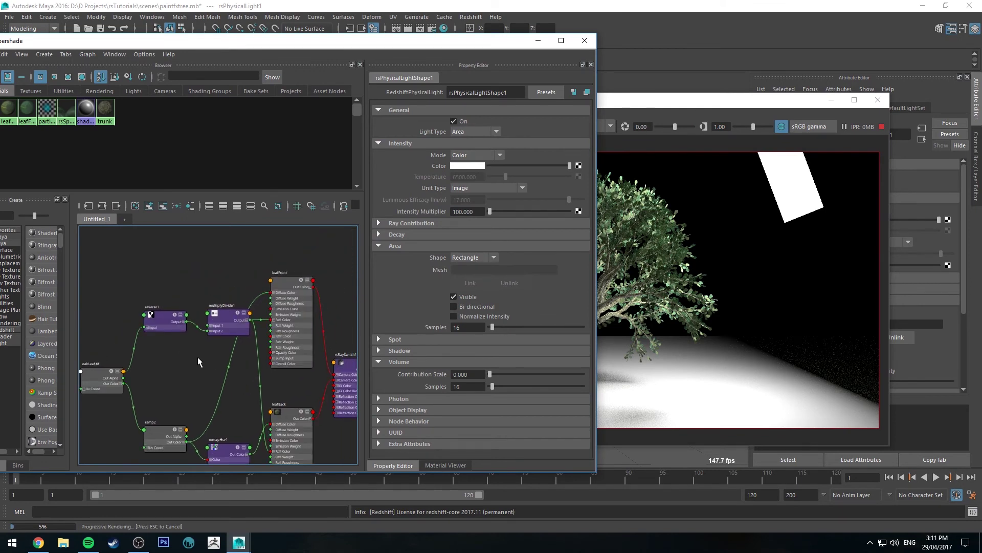
middle_click_drag(206, 359, 199, 345, "alt")
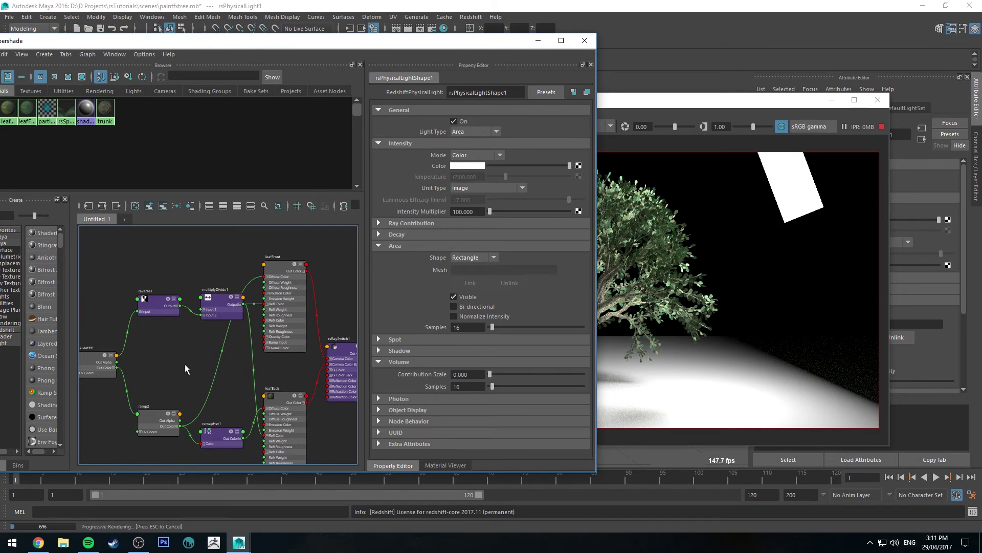
left_click(539, 42)
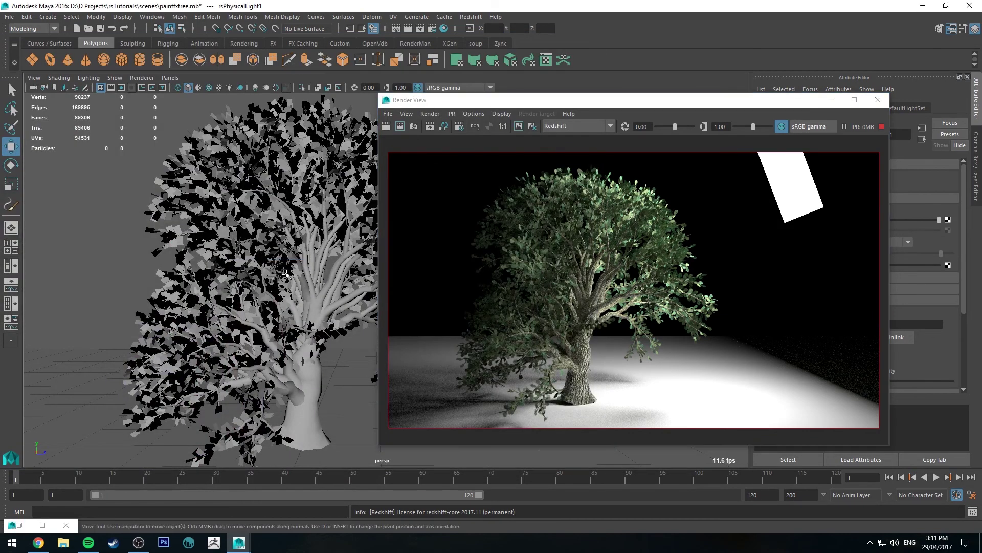
left_click_drag(285, 272, 305, 265, "alt")
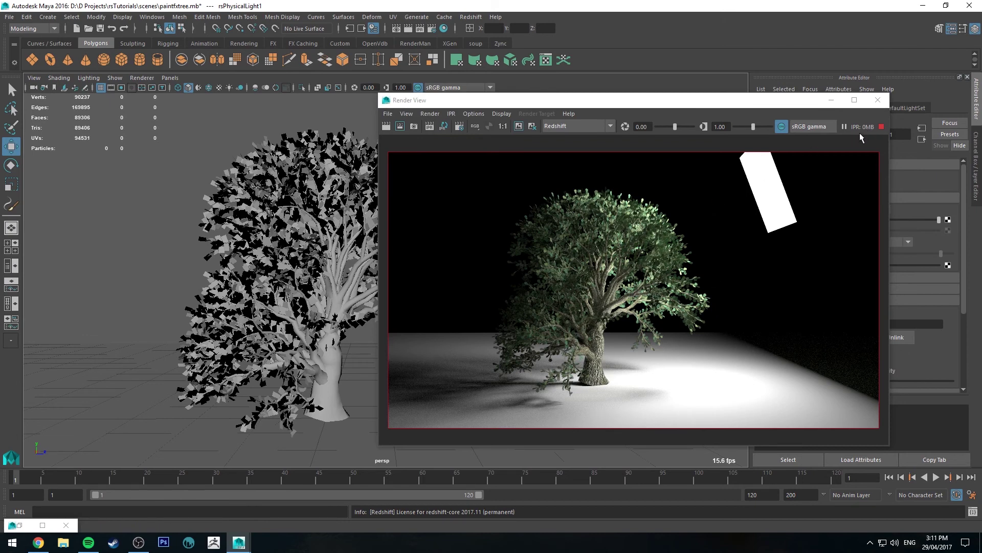
left_click(880, 126)
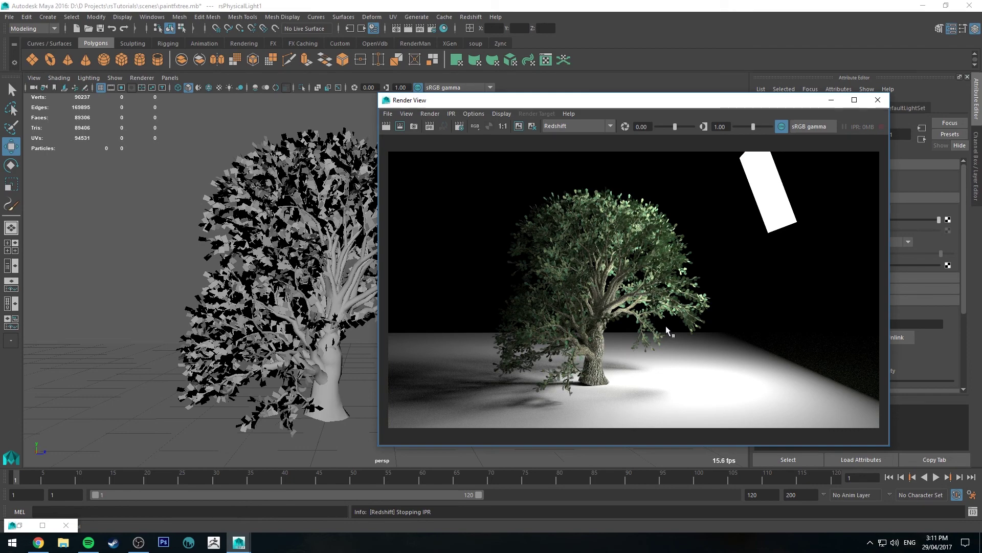